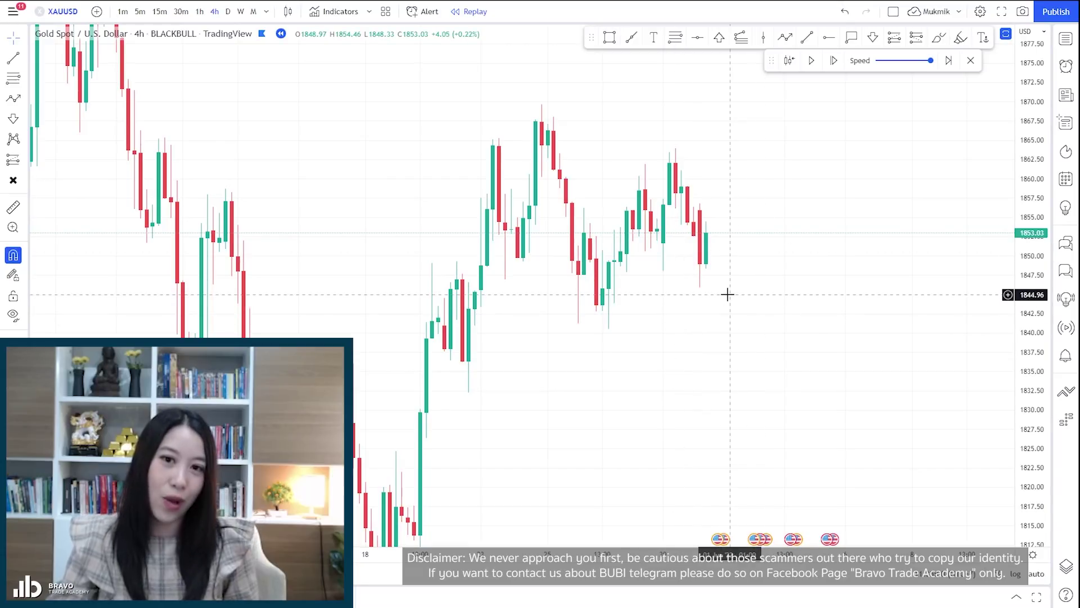
- Draw a zigzag path arrow through the recent swings from the low near 1840, projecting a rise to 1858.84 and a drop to about 1838
drag(783, 287, 665, 289)
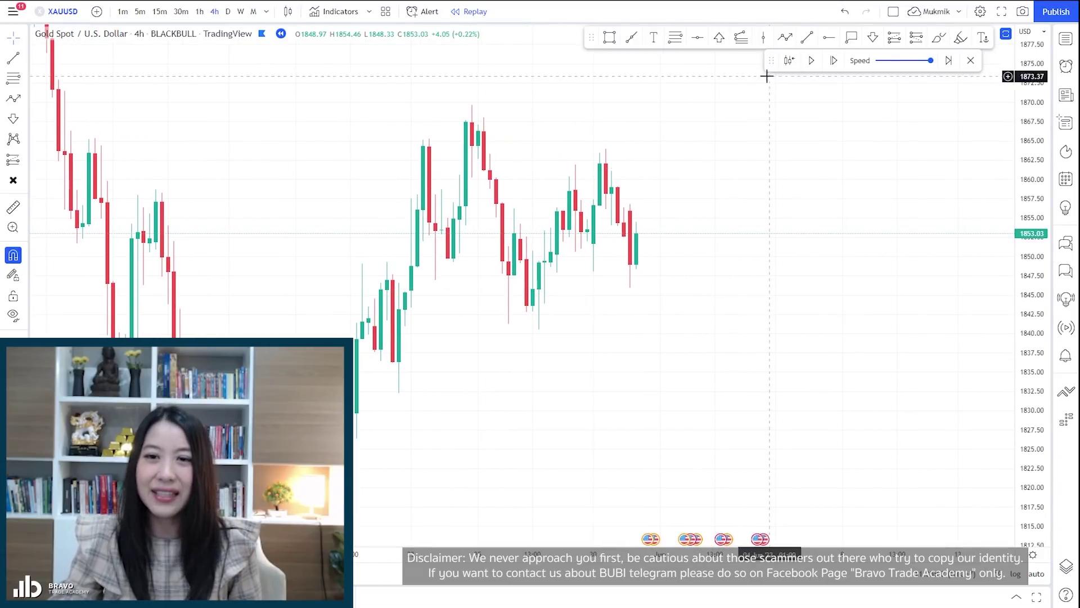
click(785, 37)
click(539, 329)
click(575, 164)
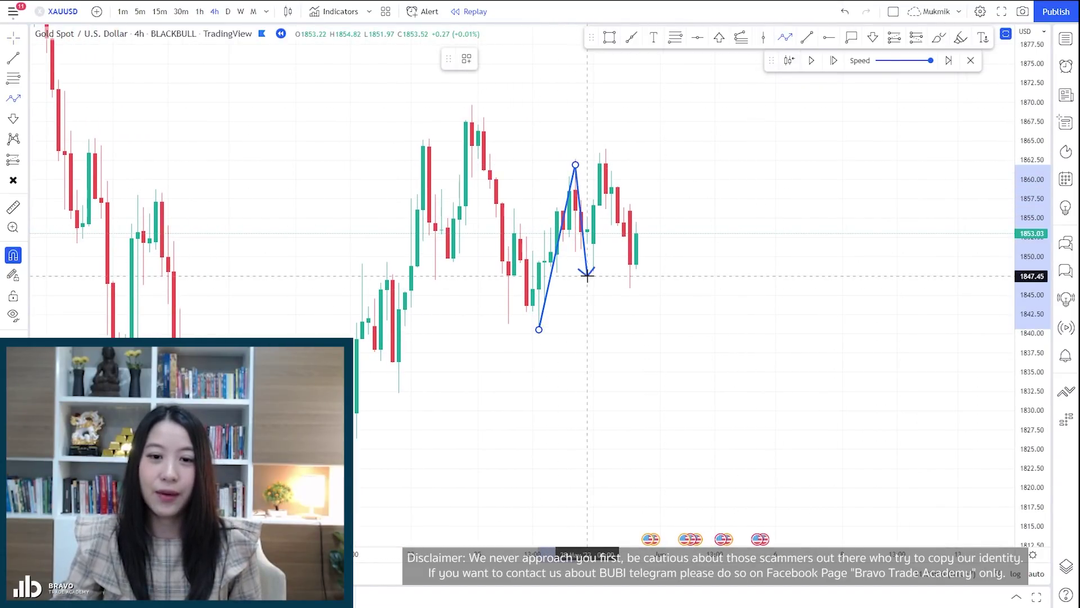
click(587, 276)
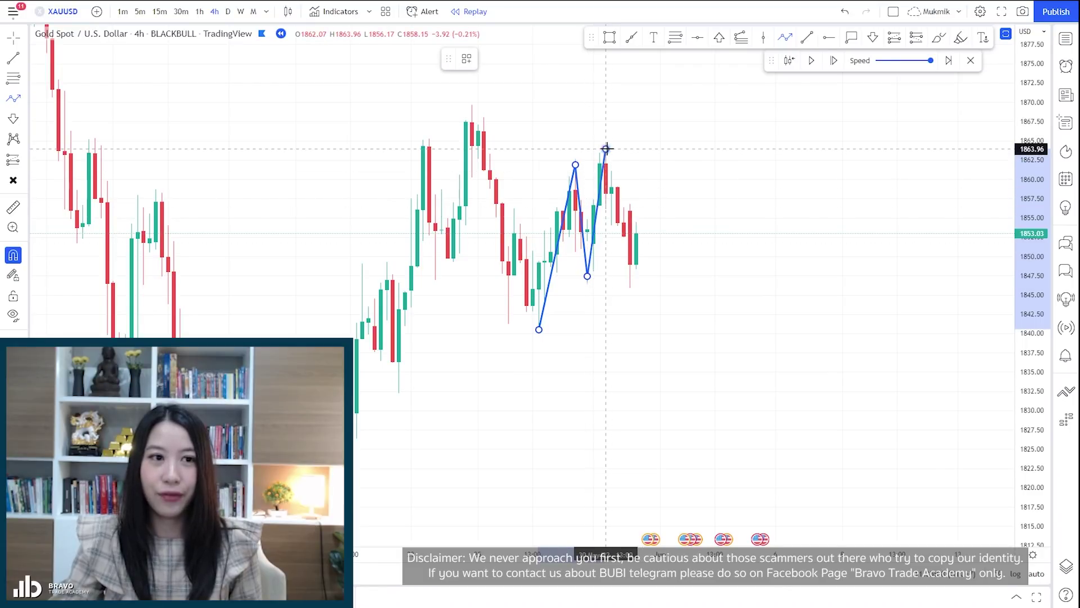
click(606, 149)
click(630, 288)
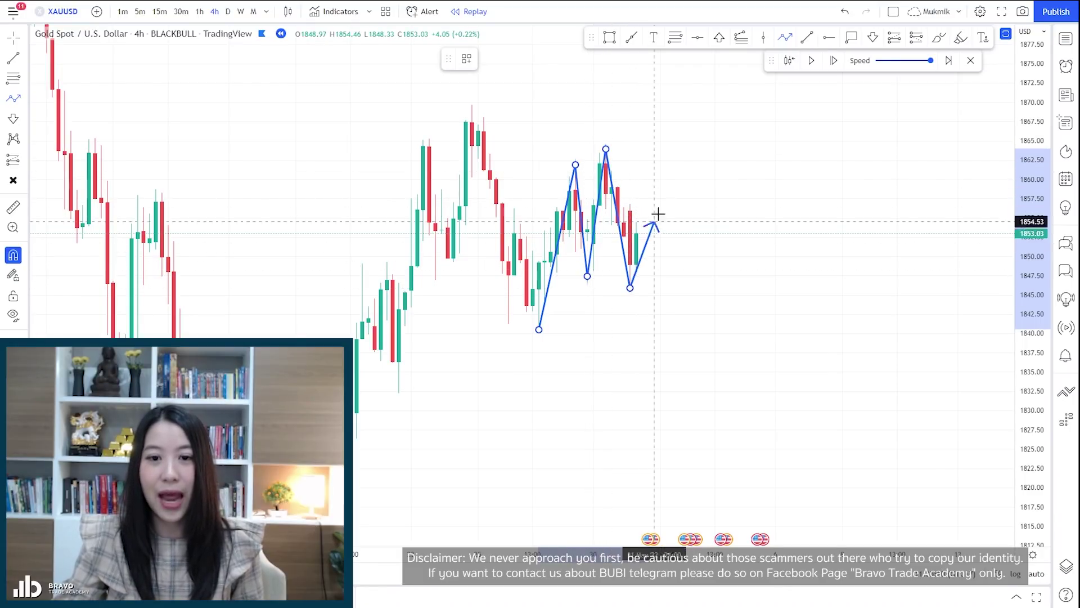
click(666, 187)
double_click(703, 340)
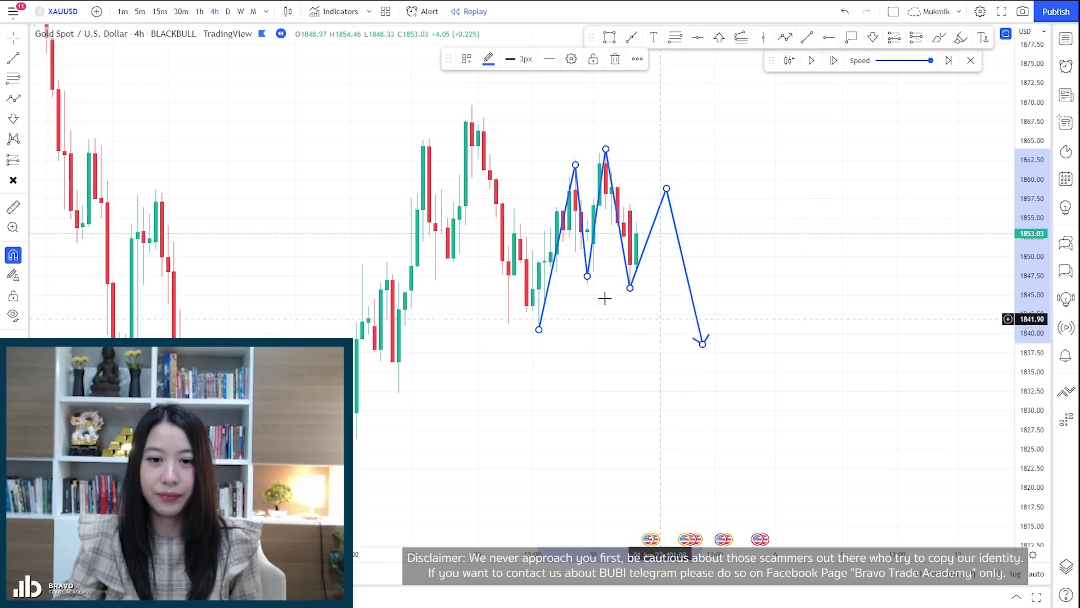
- Draw a Fibonacci retracement from the swing high at 1863.96 to the swing low at 1845.91
click(676, 39)
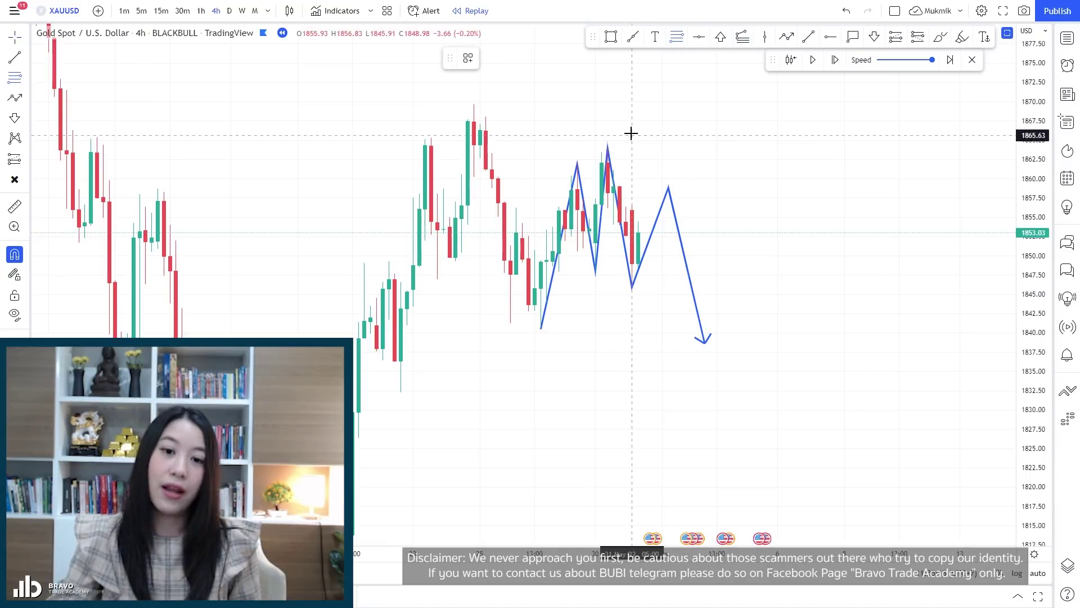
click(608, 148)
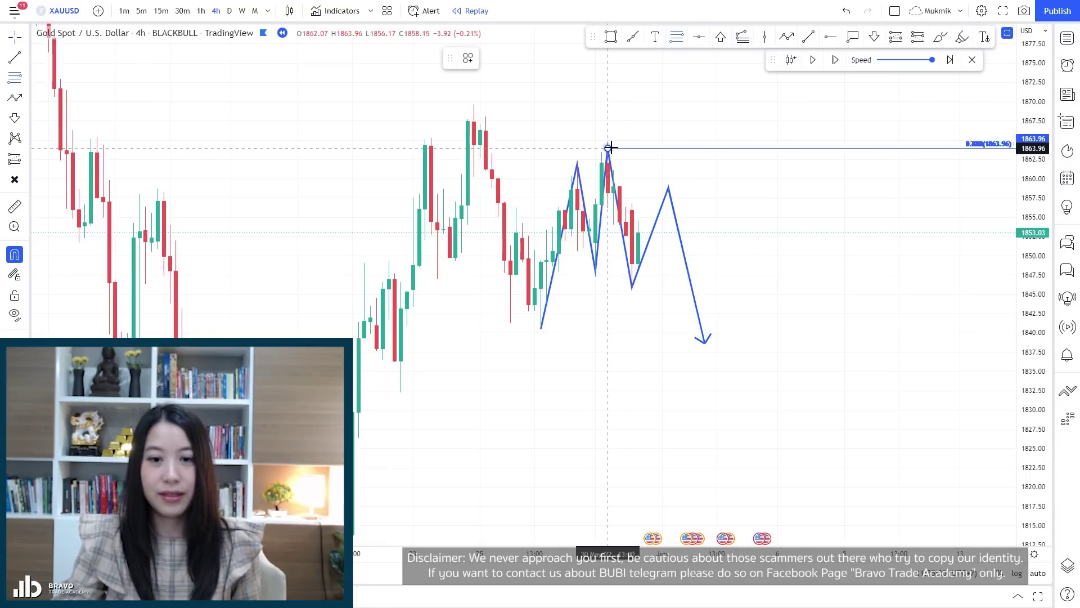
click(631, 284)
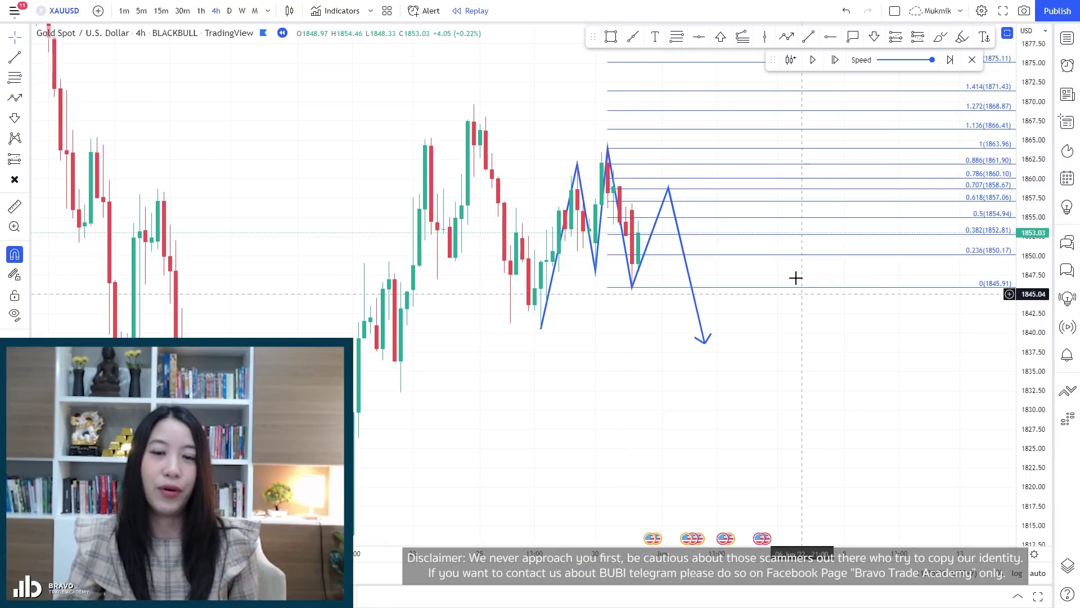
- Mark the area between the 0.618 and 0.786 Fibonacci levels with a rectangle and place a down arrow at the projected peak
click(610, 40)
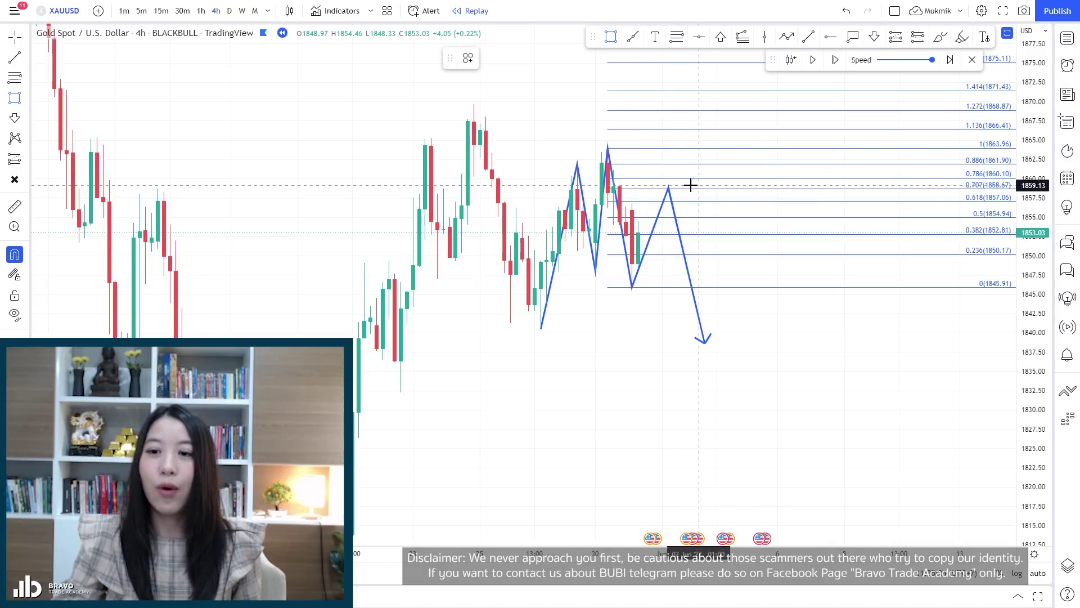
click(644, 200)
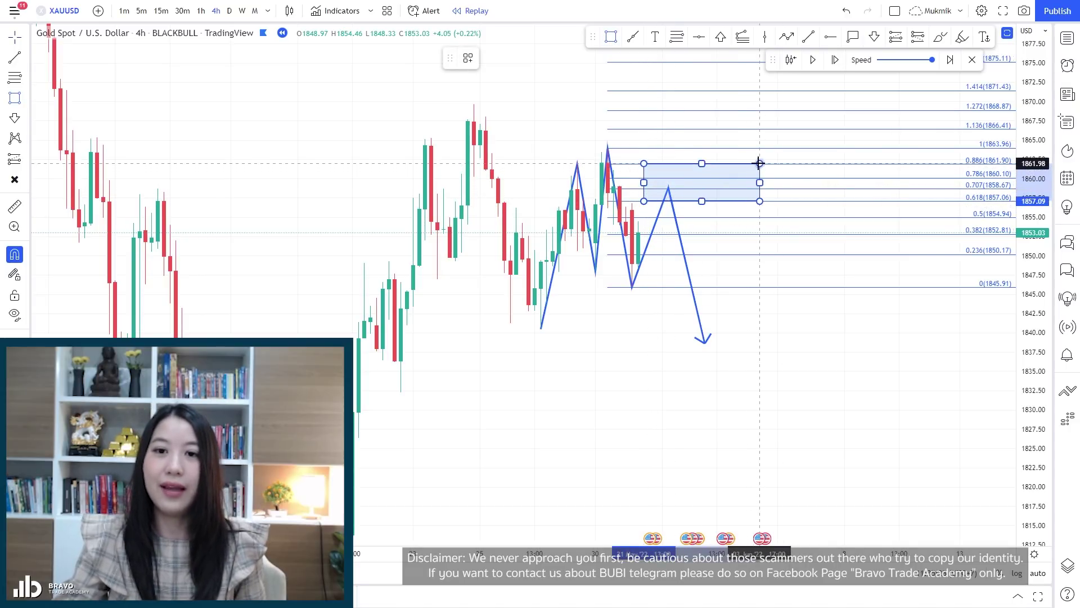
click(754, 177)
click(871, 38)
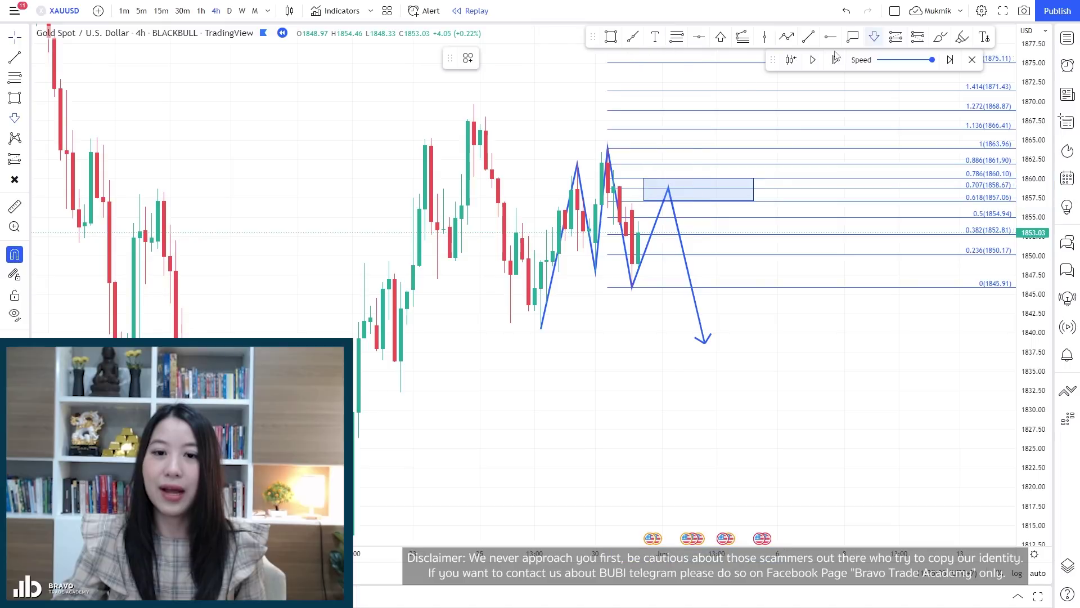
click(668, 185)
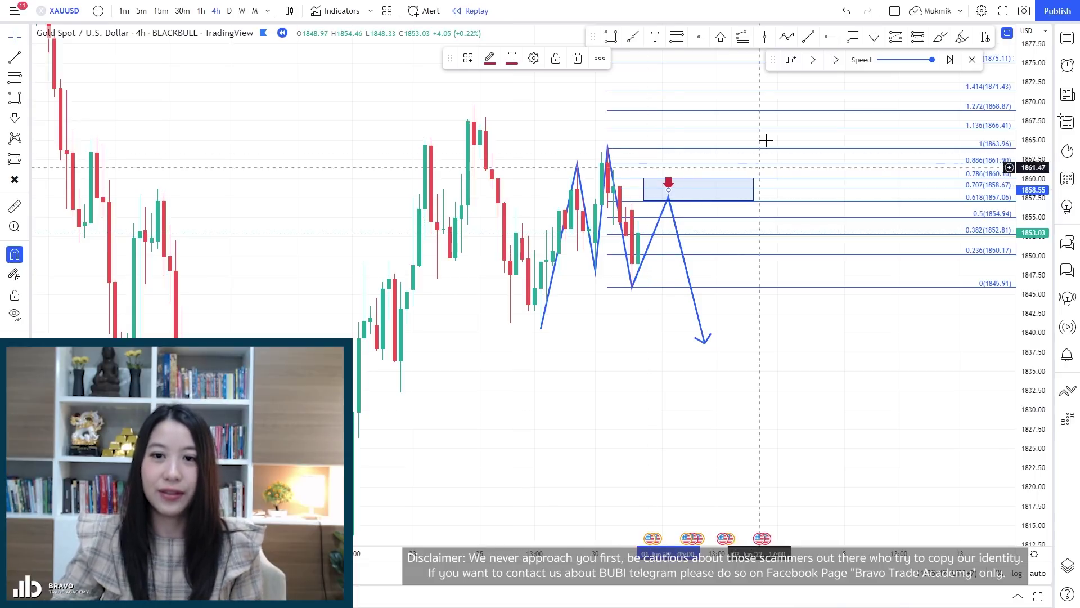
- Advance the replay by two candles and extend the blue rectangle's starting edge back to the earlier falling candles
click(834, 61)
click(630, 197)
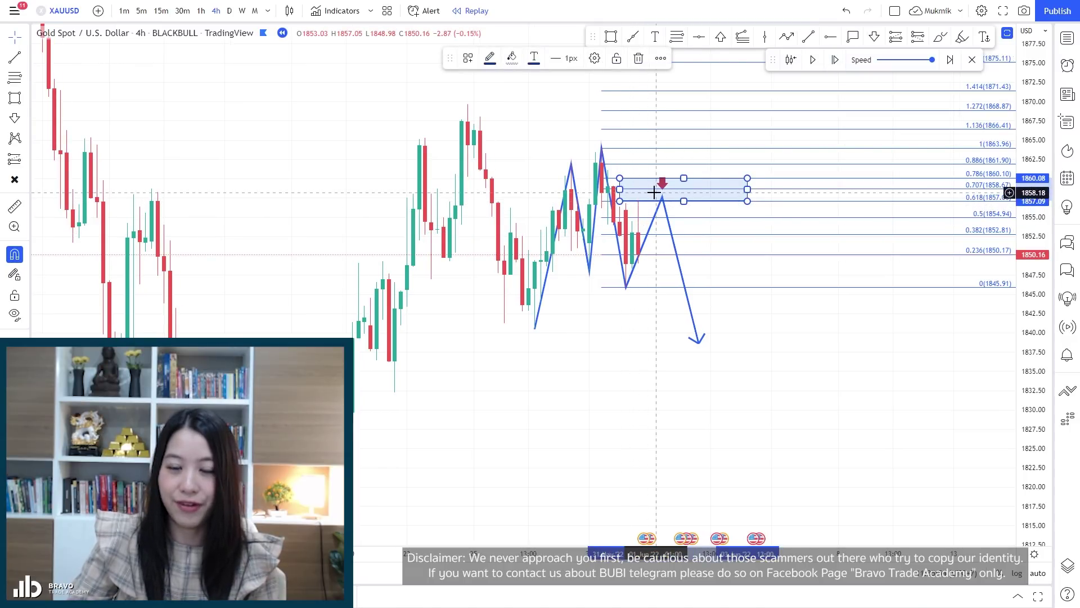
click(834, 61)
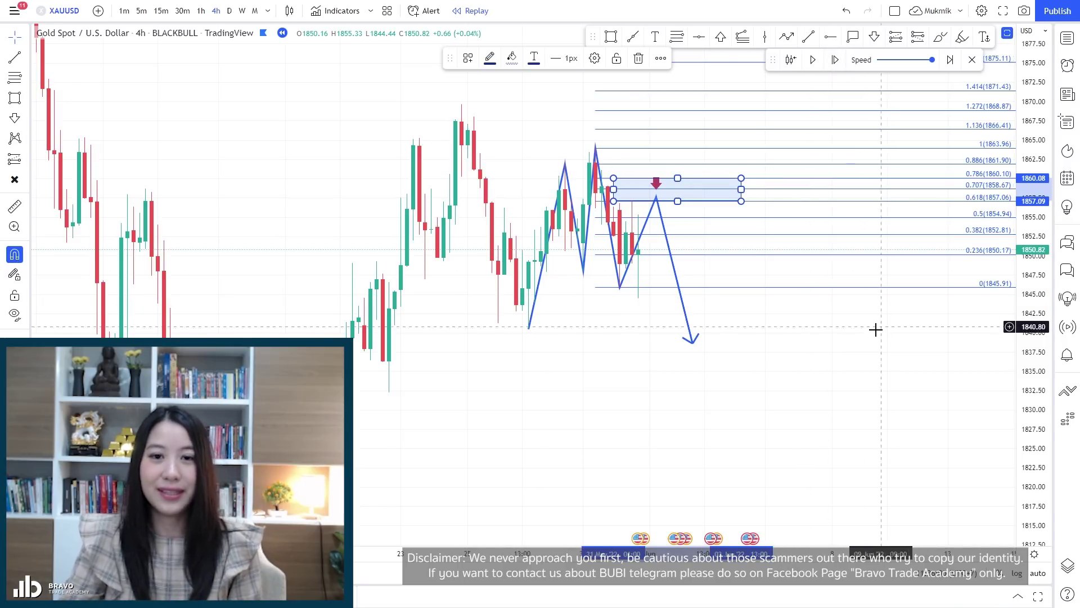
drag(759, 344, 763, 352)
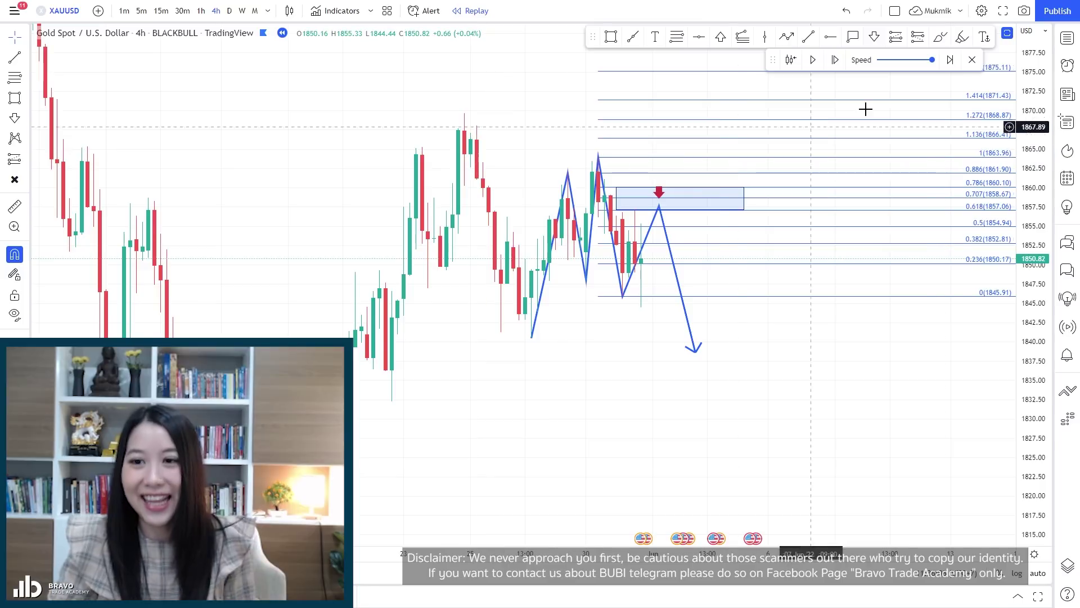
- Exit replay mode and display the XAUUSD chart on the monthly timeframe, scaled to show the candles since 2020
click(972, 59)
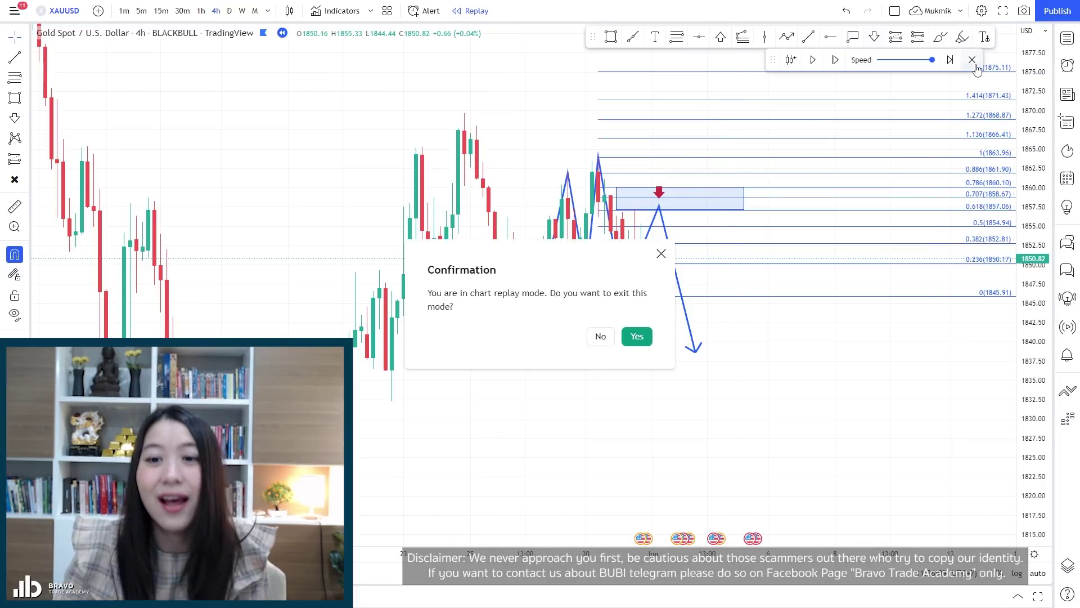
click(636, 337)
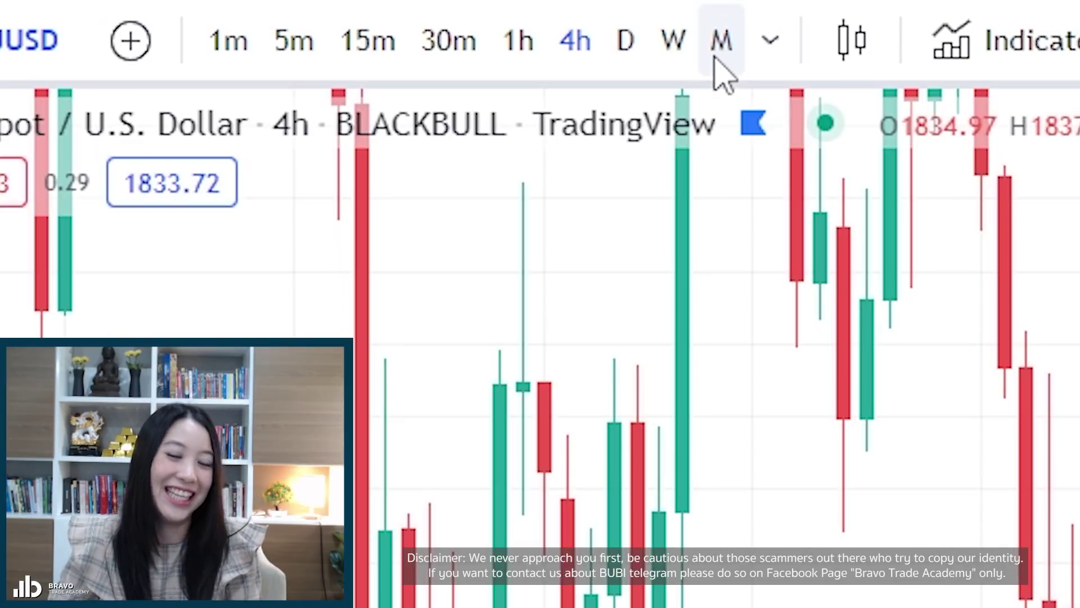
click(715, 57)
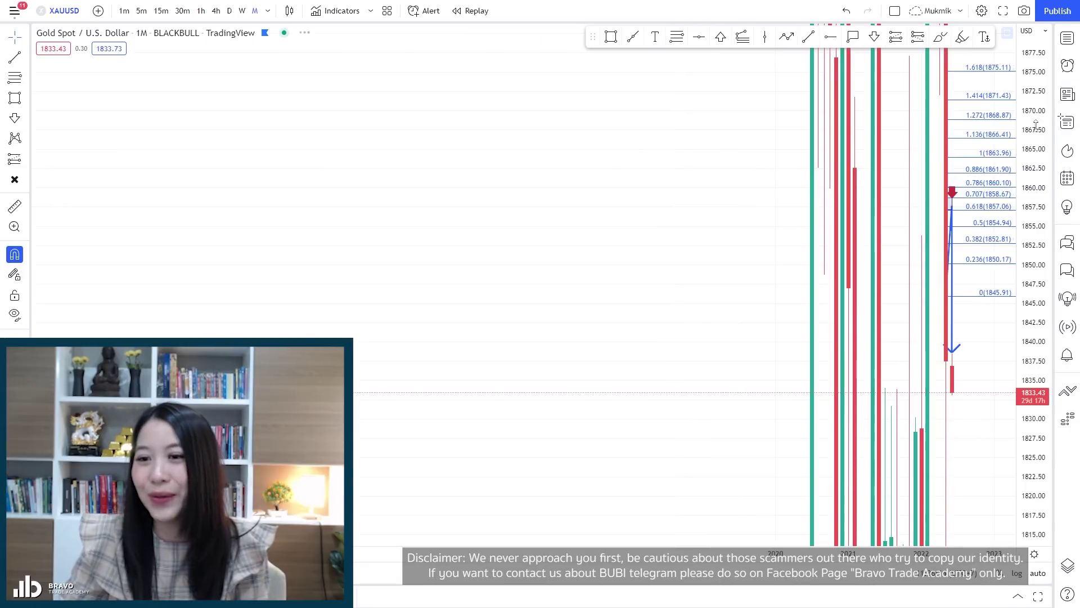
drag(1035, 124, 991, 448)
drag(954, 415, 688, 372)
drag(1028, 115, 1021, 441)
drag(815, 373, 719, 370)
- Remove all drawings from the chart
right_click(708, 354)
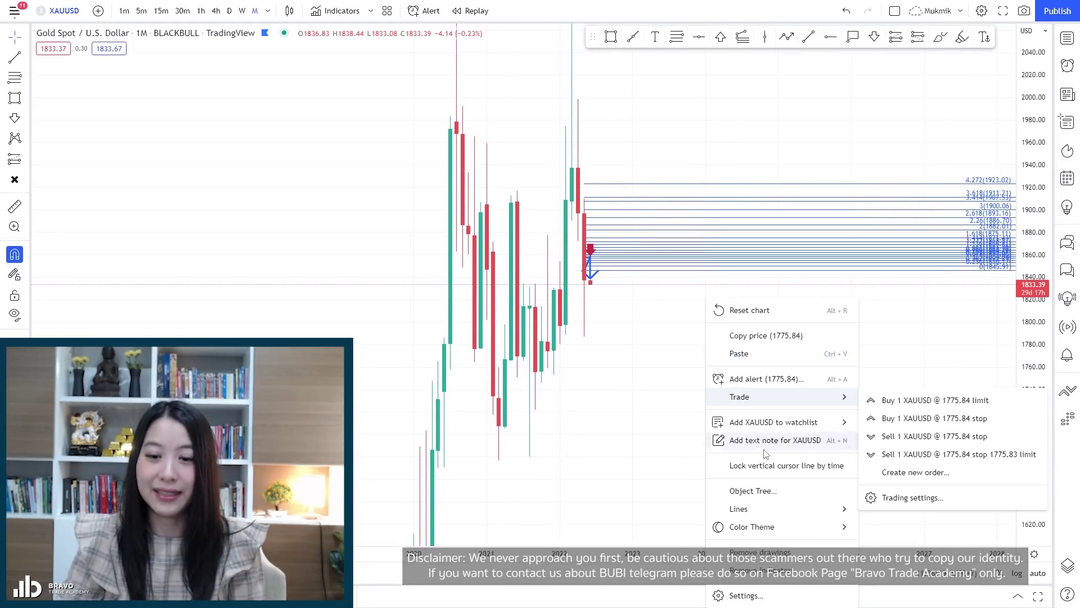
click(759, 552)
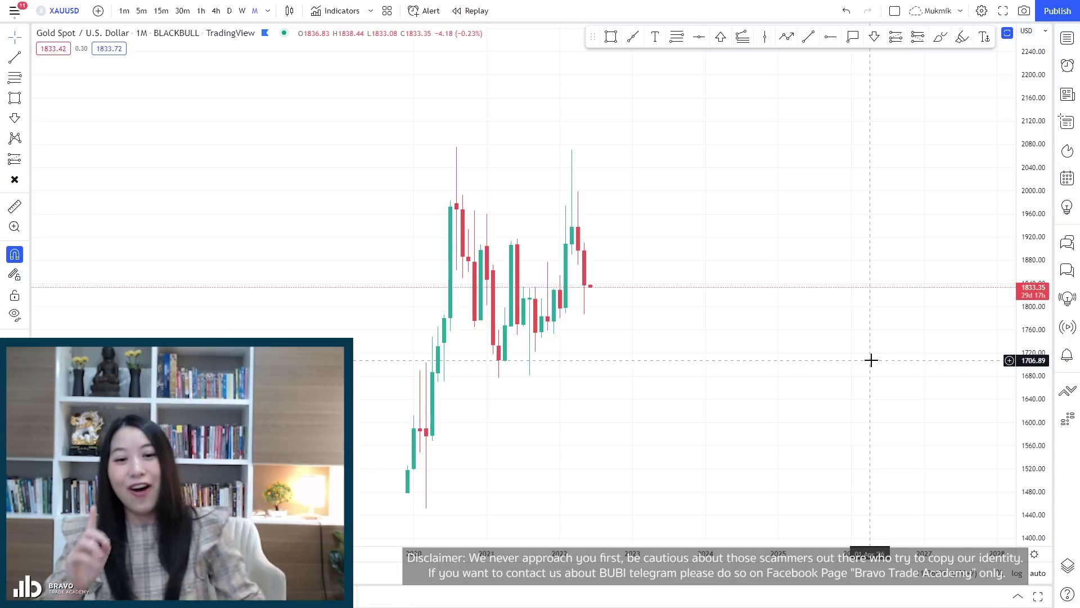
- Draw a rectangle between 1828.79 and 1780.19 at the red candle before the 2022 rally and extend it to early 2025
click(611, 37)
click(560, 291)
click(560, 318)
drag(560, 303, 789, 304)
- Apply the saved green template to the rectangle and extend its starting edge two candles further back
right_click(793, 304)
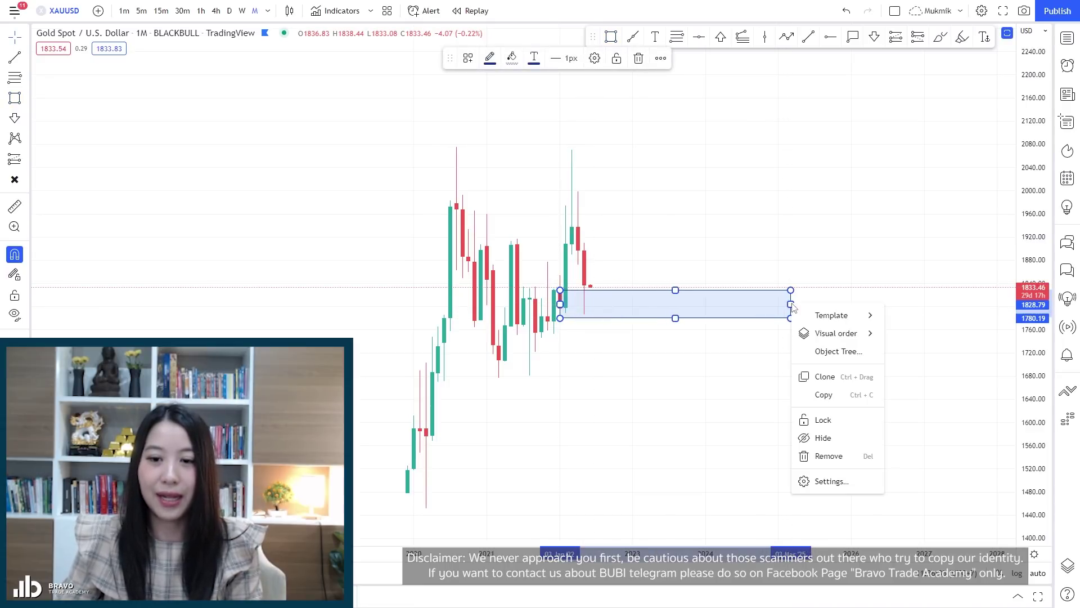
mouse_move(831, 315)
click(920, 386)
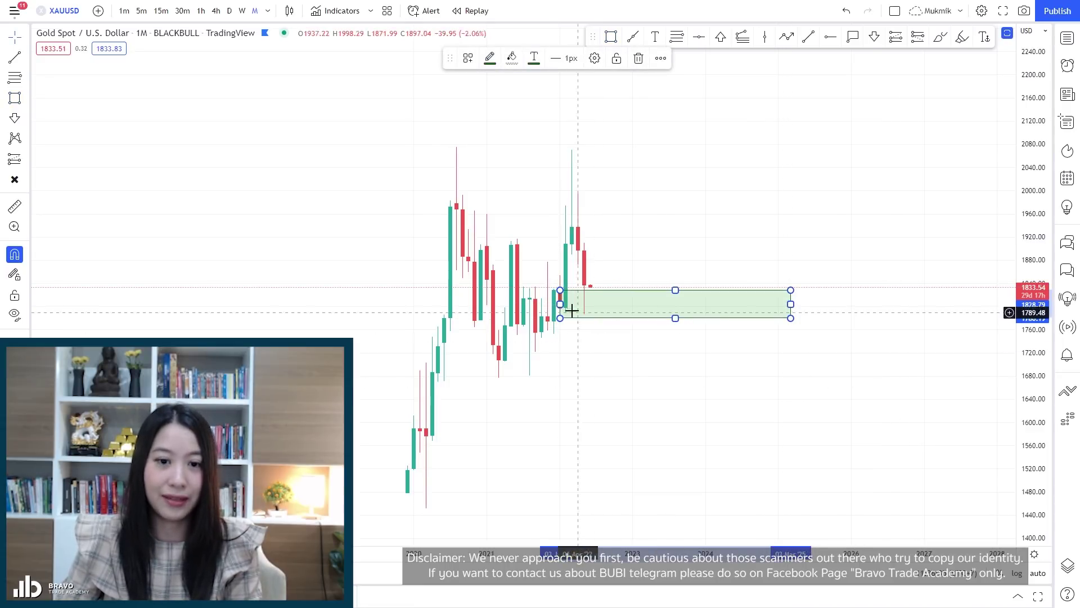
drag(560, 303, 583, 328)
click(842, 229)
- Place a green up arrow just below the green zone, under the May 2022 candle
click(720, 37)
click(588, 317)
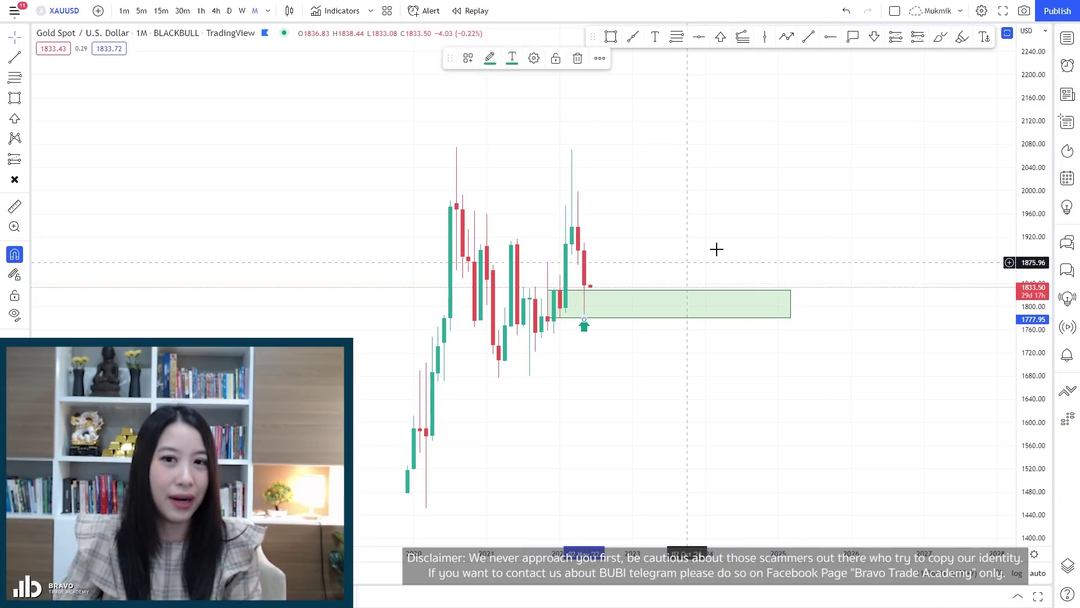
click(749, 232)
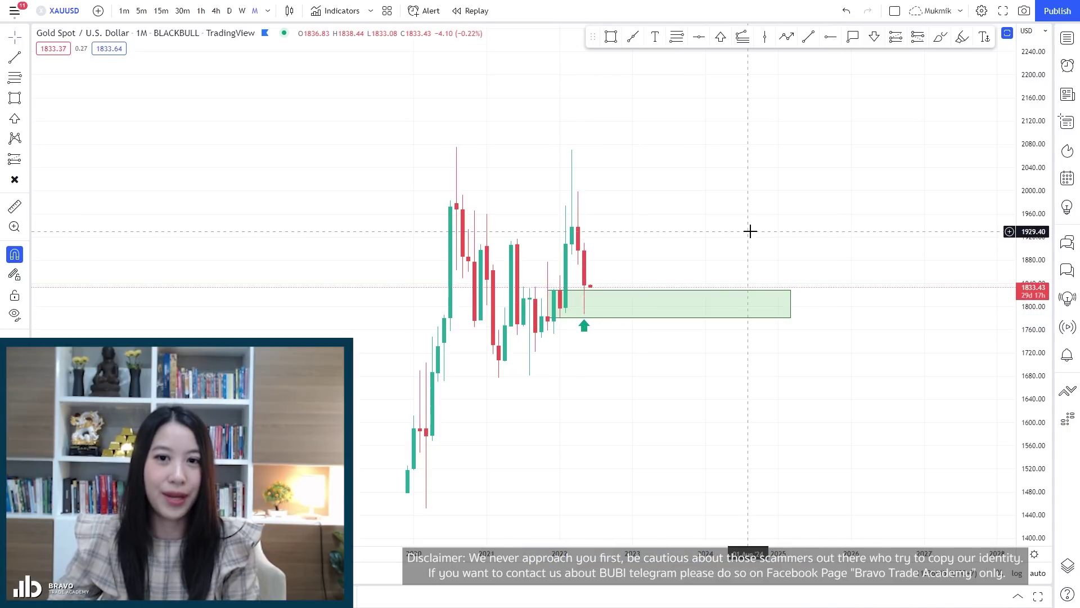
- Add a horizontal line along the green zone's lower edge and set its price to 1780
key(alt+h)
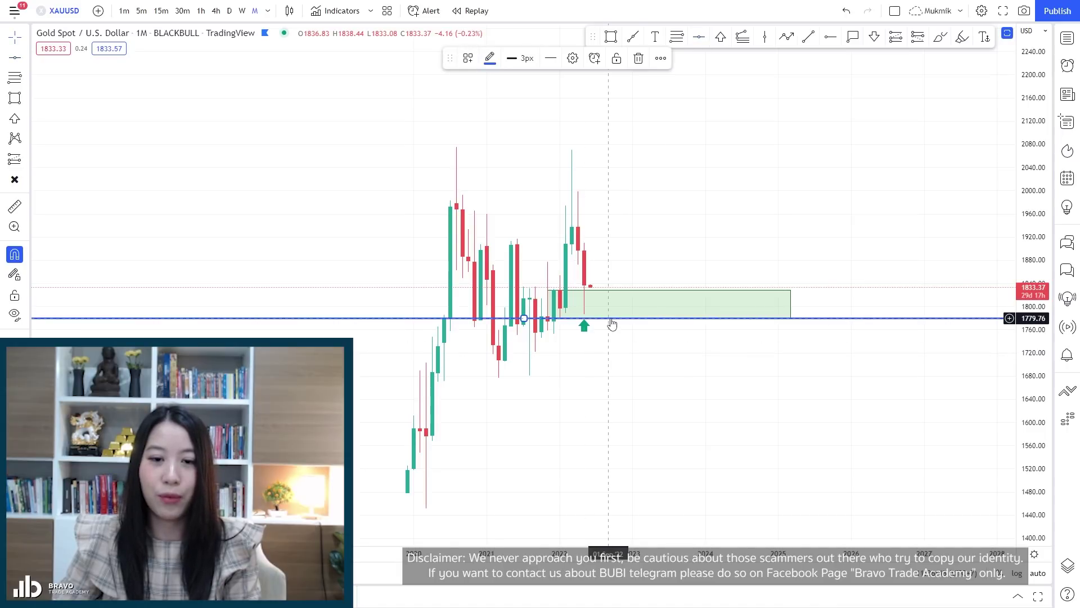
drag(524, 318, 524, 316)
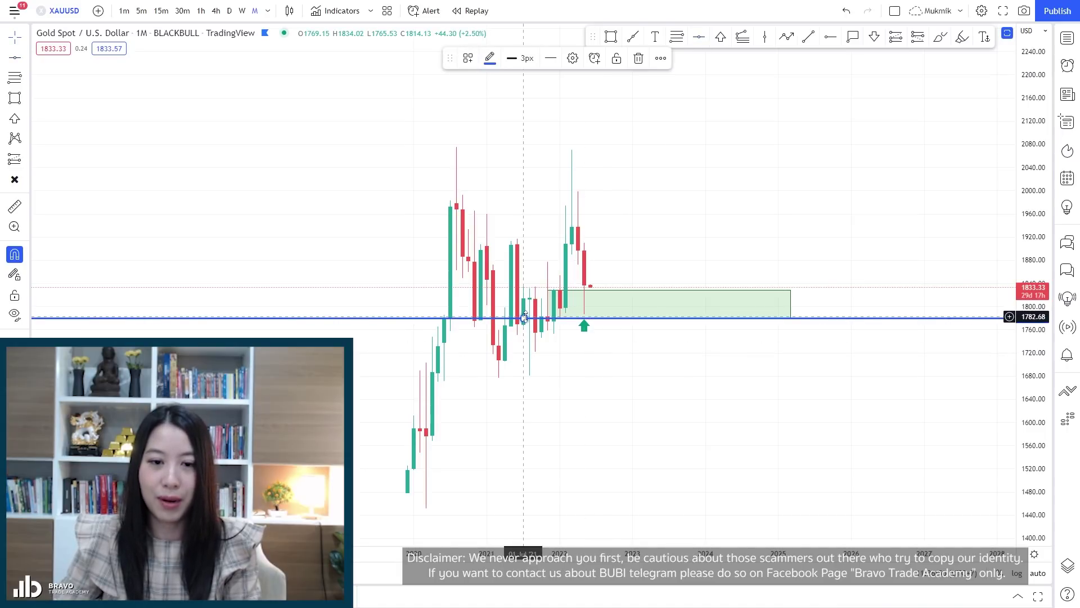
double_click(524, 318)
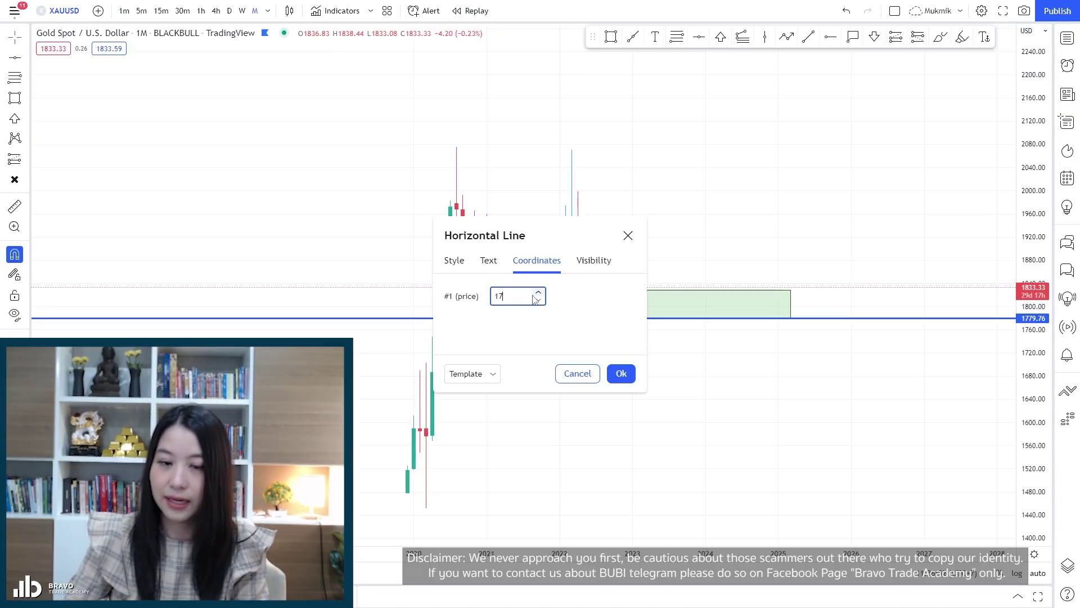
key(Return)
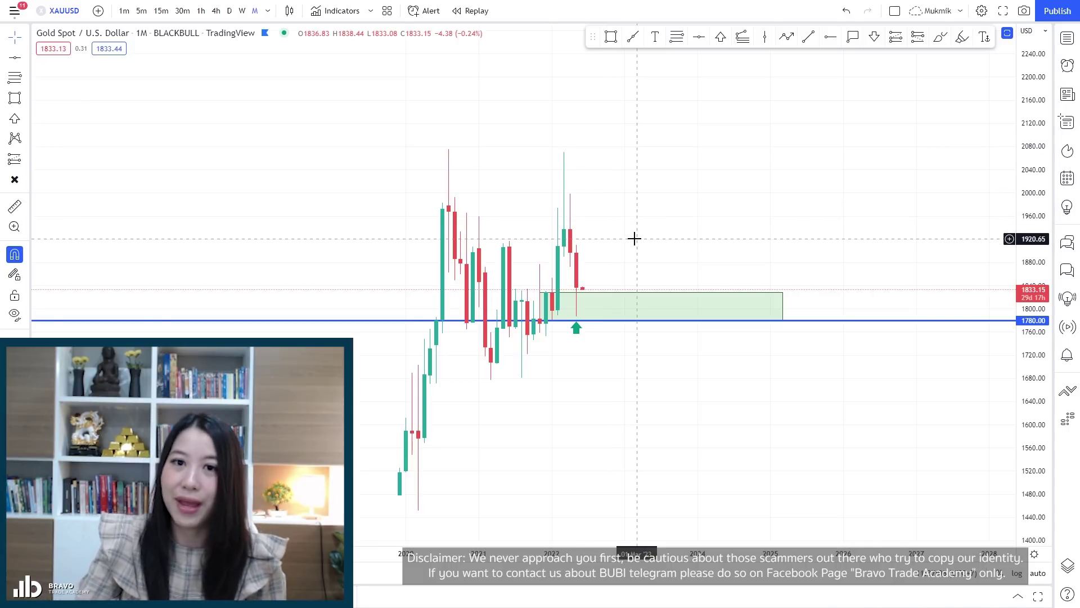
- Move the green up arrow just past the latest candle and below the 1780 line, to about 1763
drag(634, 239, 642, 227)
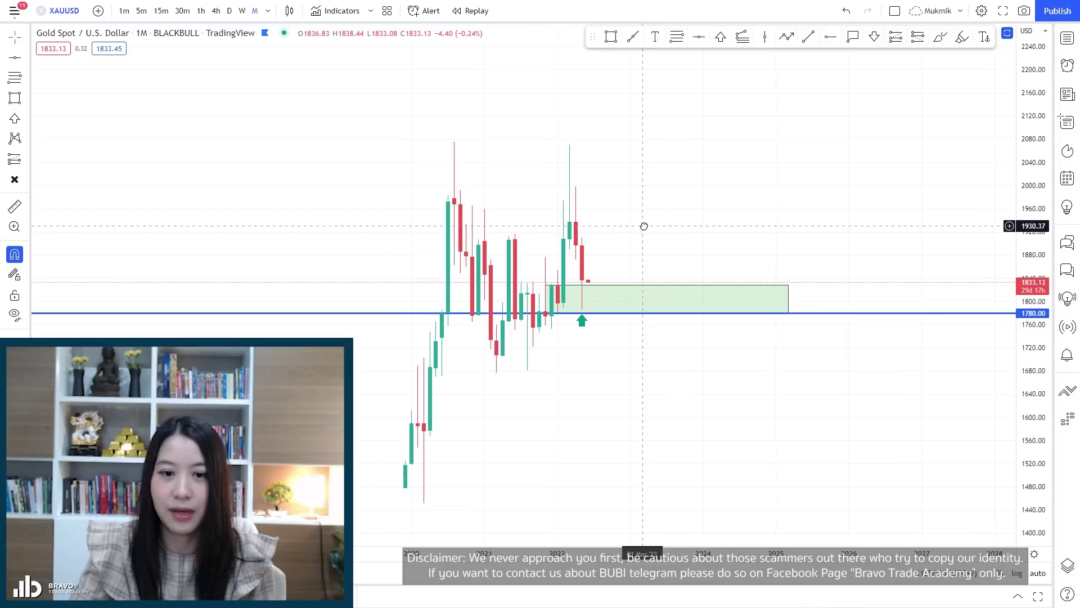
click(596, 322)
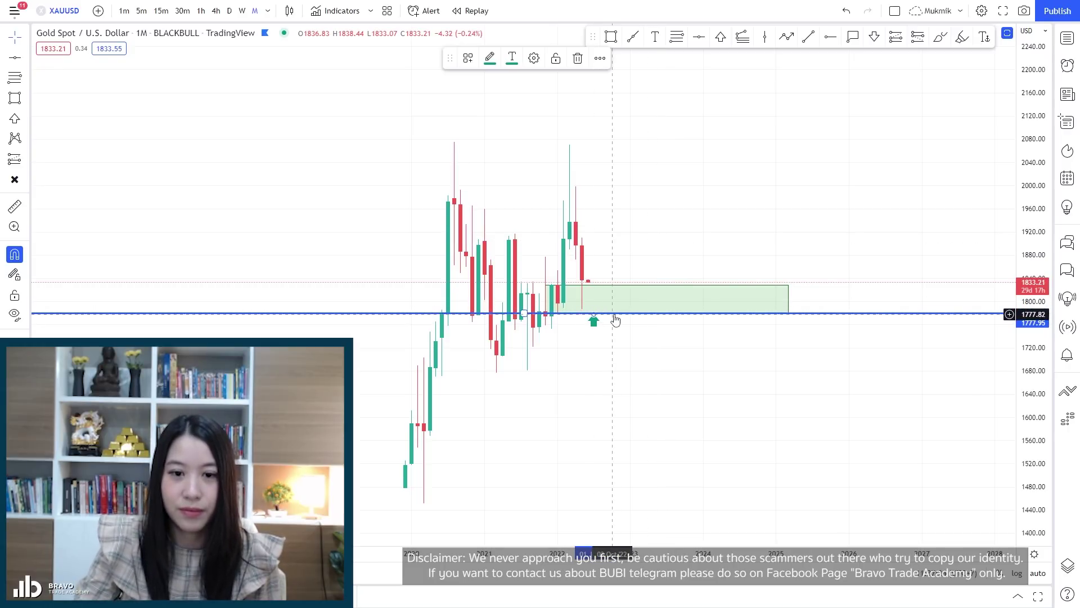
drag(594, 318, 594, 328)
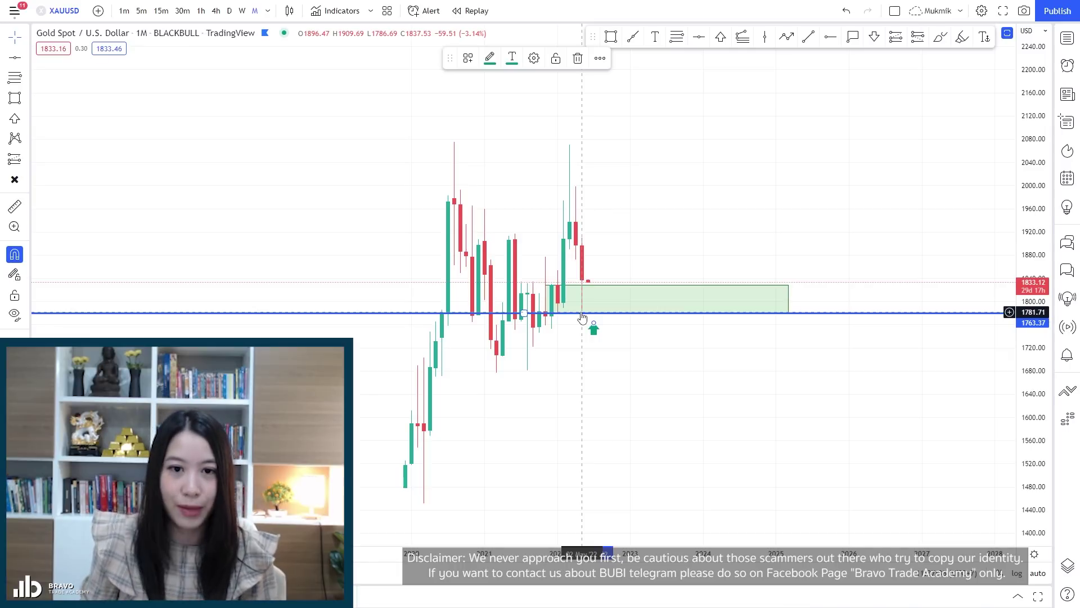
- Switch to the weekly timeframe and draw a rectangle from 1807.05 to 1780.19 at the late-January 2022 candles, extended past the latest candle
click(242, 11)
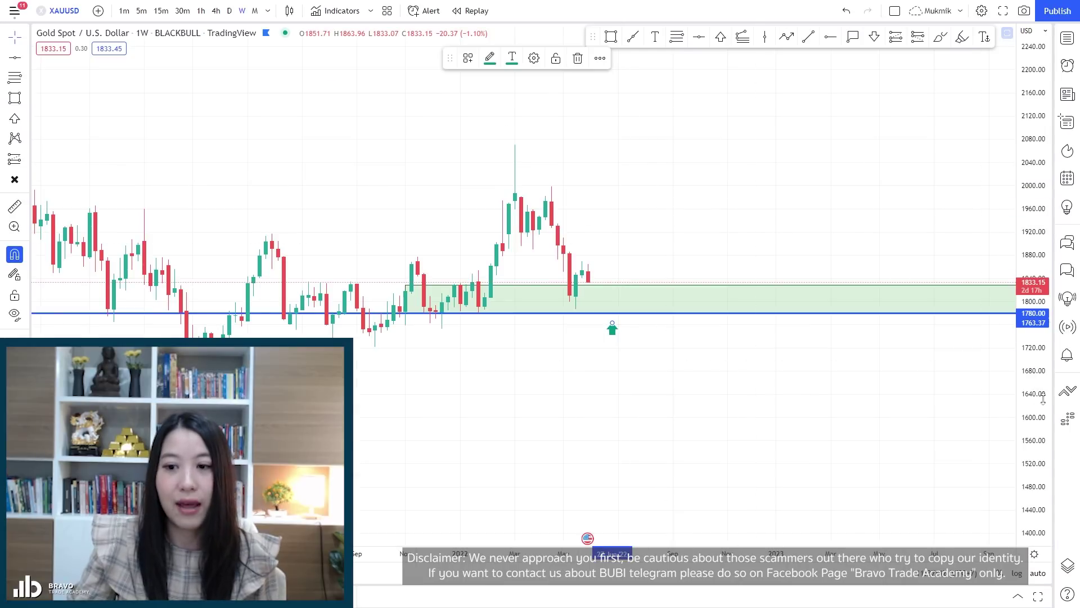
drag(1043, 398, 1033, 222)
drag(822, 226, 774, 262)
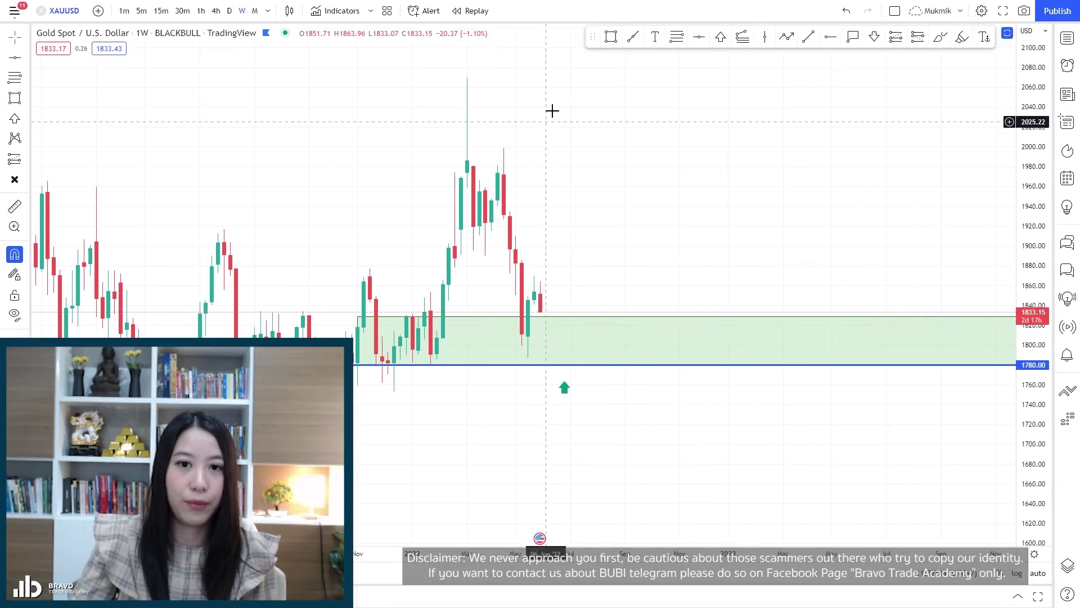
click(611, 37)
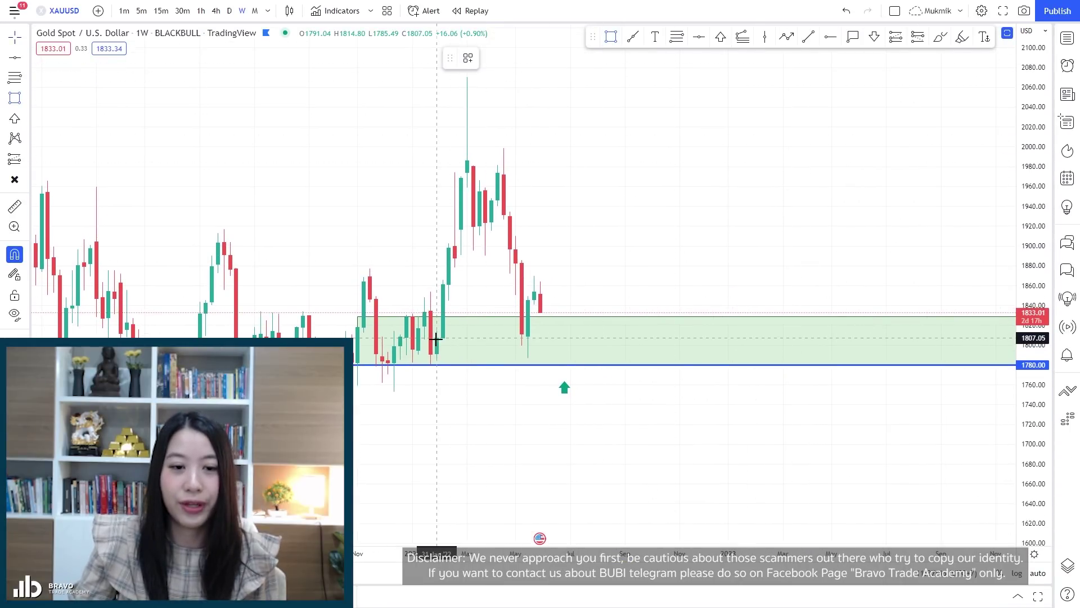
click(435, 338)
click(429, 364)
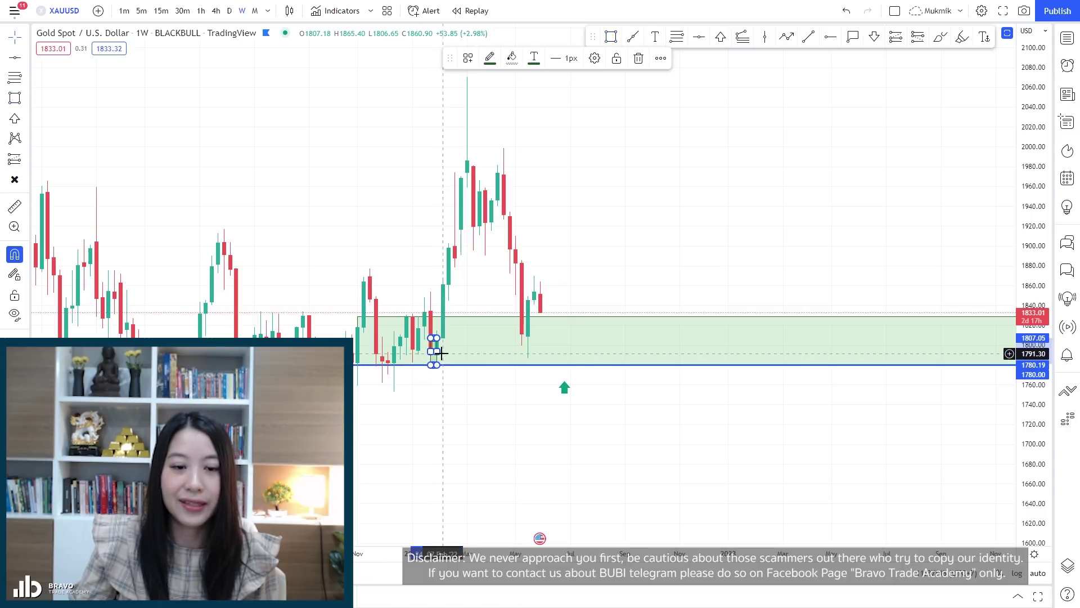
drag(437, 352, 844, 352)
- Draw a rectangle between 1882.51 and 1909.69 from the early-May 2022 candle and extend it to about July 2023
click(611, 36)
click(515, 262)
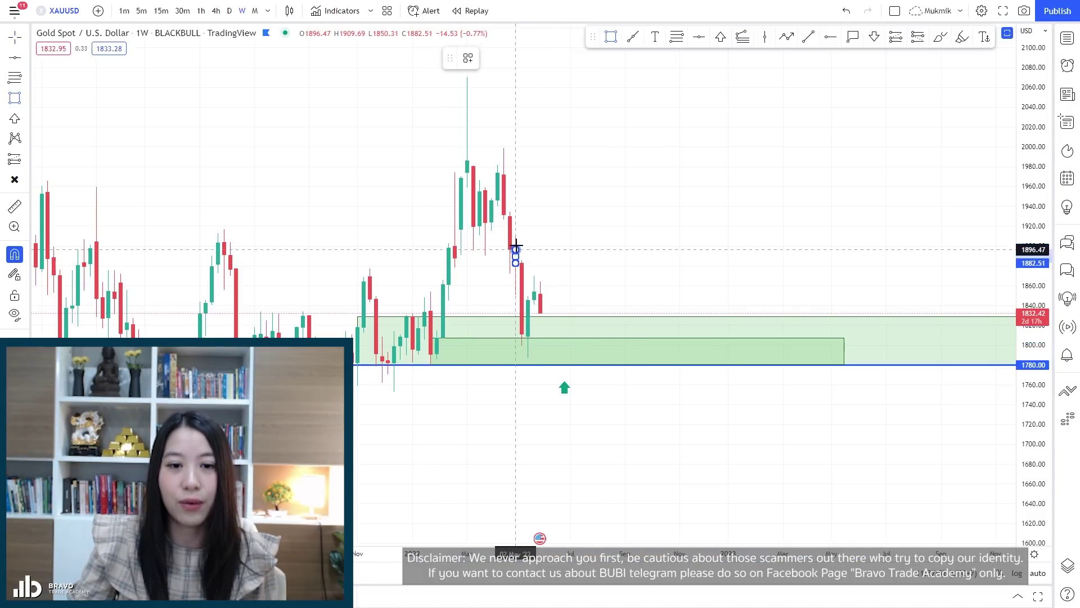
click(515, 236)
drag(515, 249, 886, 249)
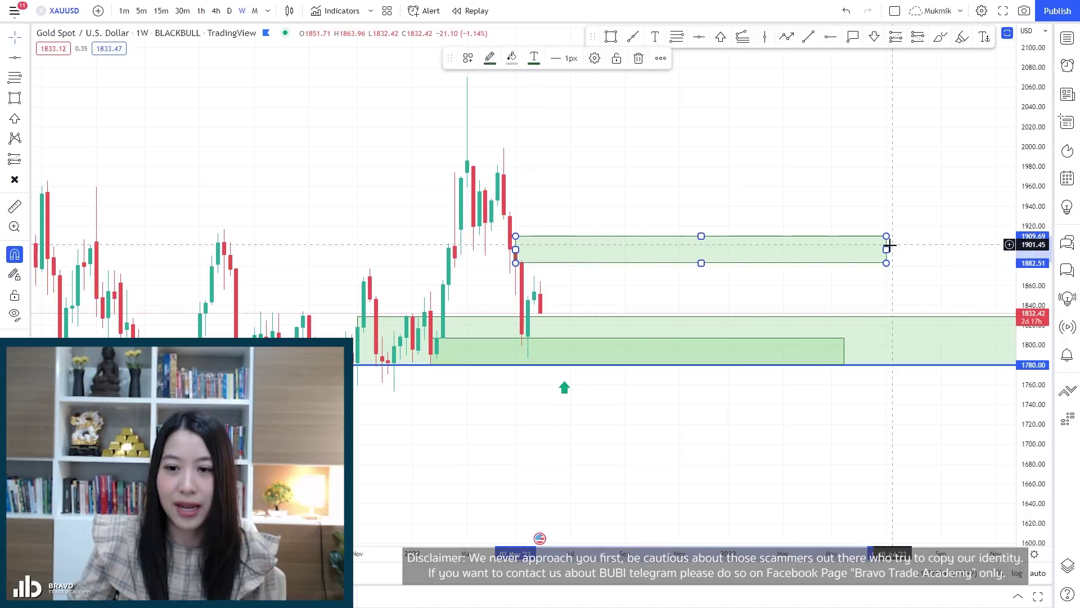
- Apply the SZ template to the 1882.51–1909.69 rectangle and extend its left edge two weekly candles earlier
right_click(886, 252)
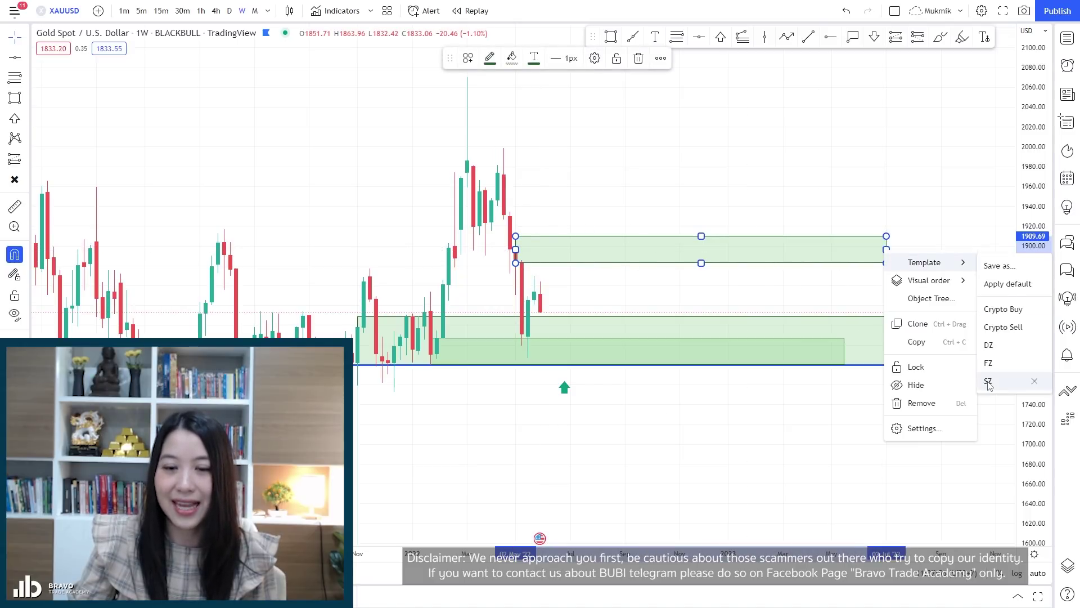
click(1007, 380)
drag(516, 235, 504, 236)
click(661, 211)
- Delete the green up arrow below the 1780 line and switch to the daily timeframe
click(564, 387)
key(Delete)
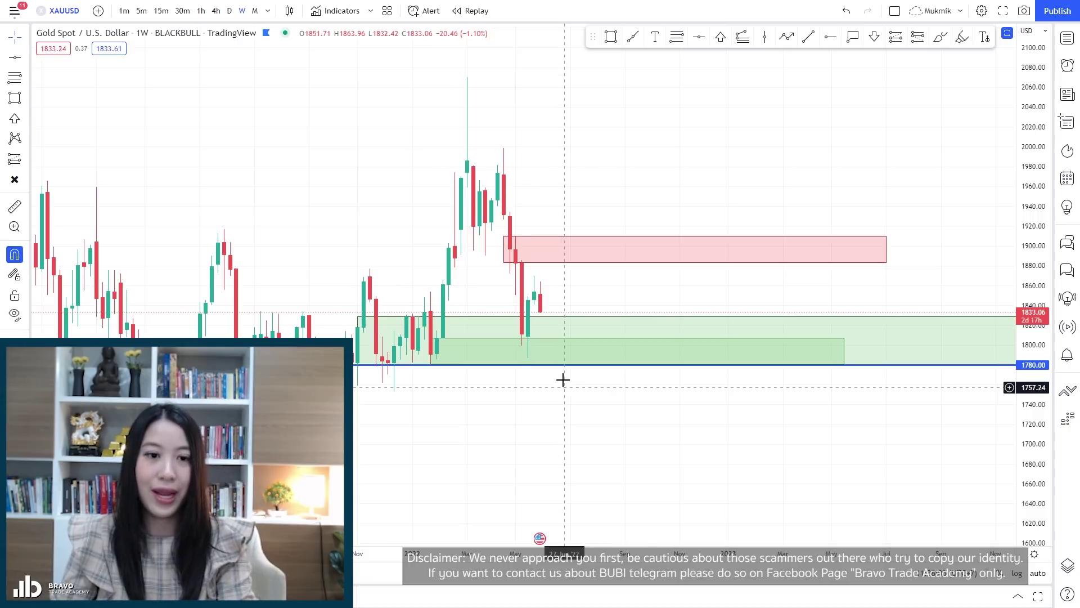
click(229, 12)
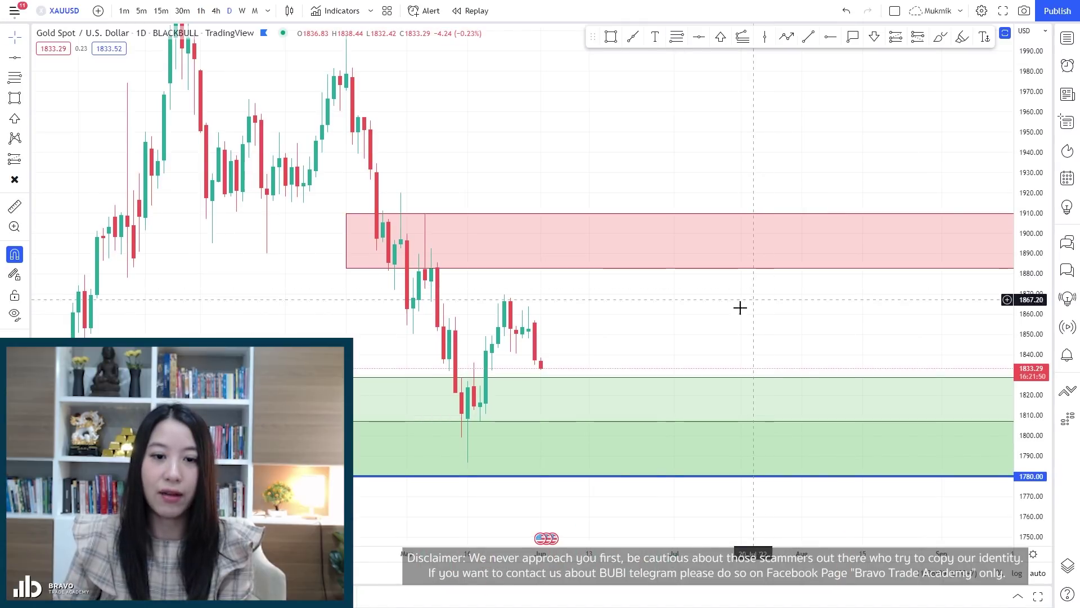
- Draw a rectangle from 1853.45 to 1832.24 between the mid-May 2022 candles and about 20 July, with the DZ template applied
drag(733, 315, 743, 288)
click(611, 37)
mouse_move(501, 299)
mouse_down()
mouse_move(508, 343)
mouse_move(763, 322)
mouse_up()
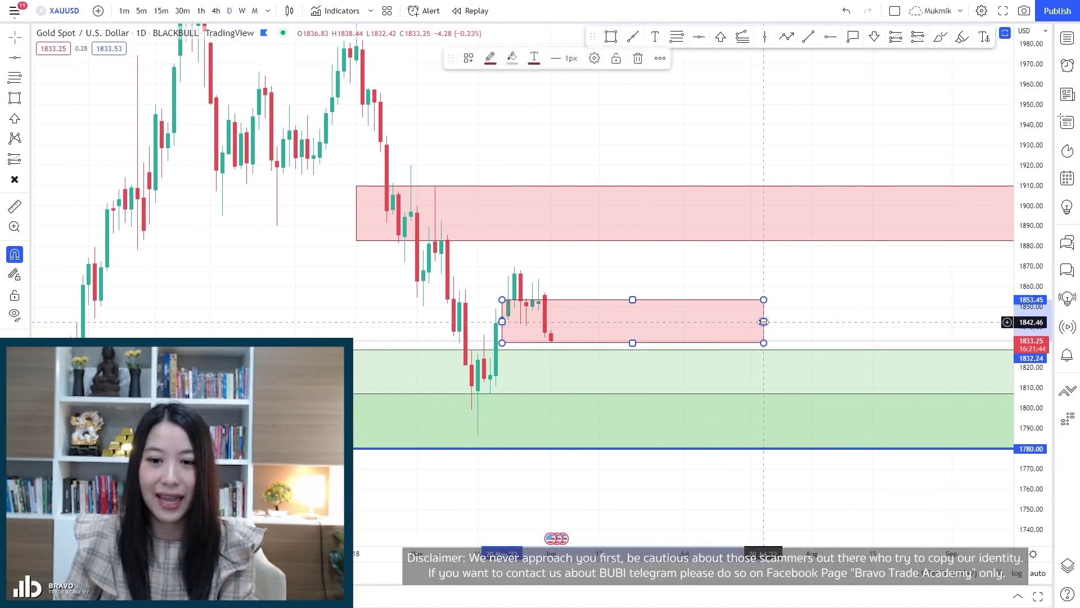
right_click(763, 323)
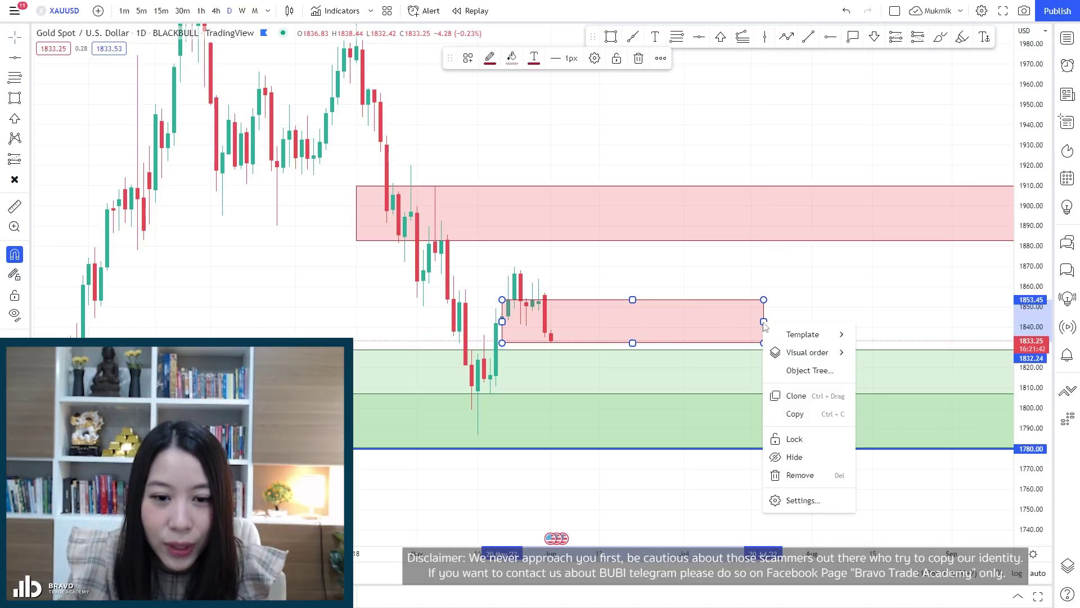
mouse_move(810, 334)
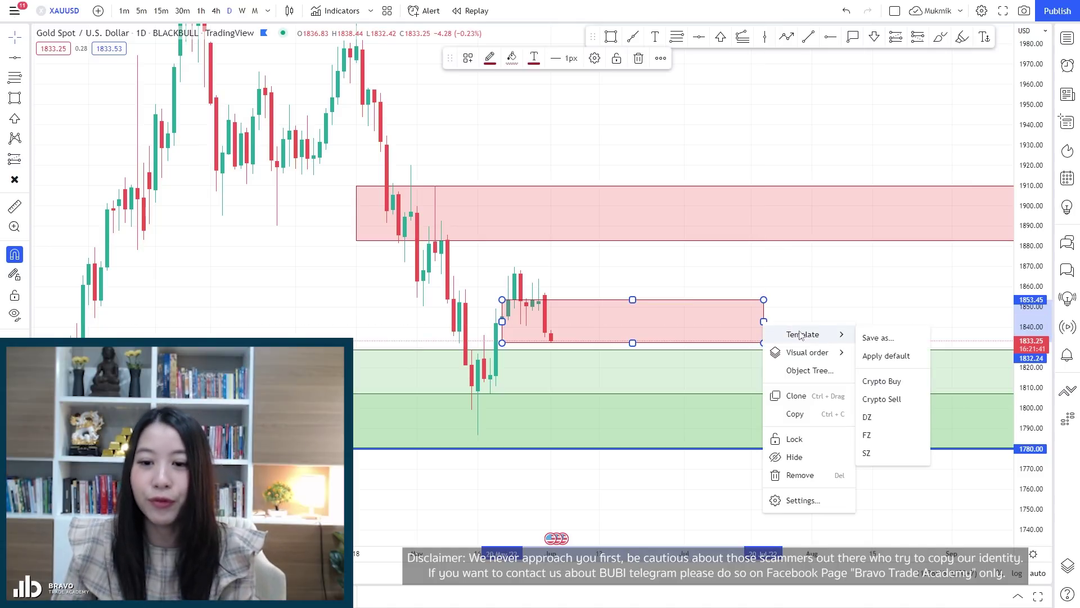
click(874, 417)
drag(502, 321, 490, 321)
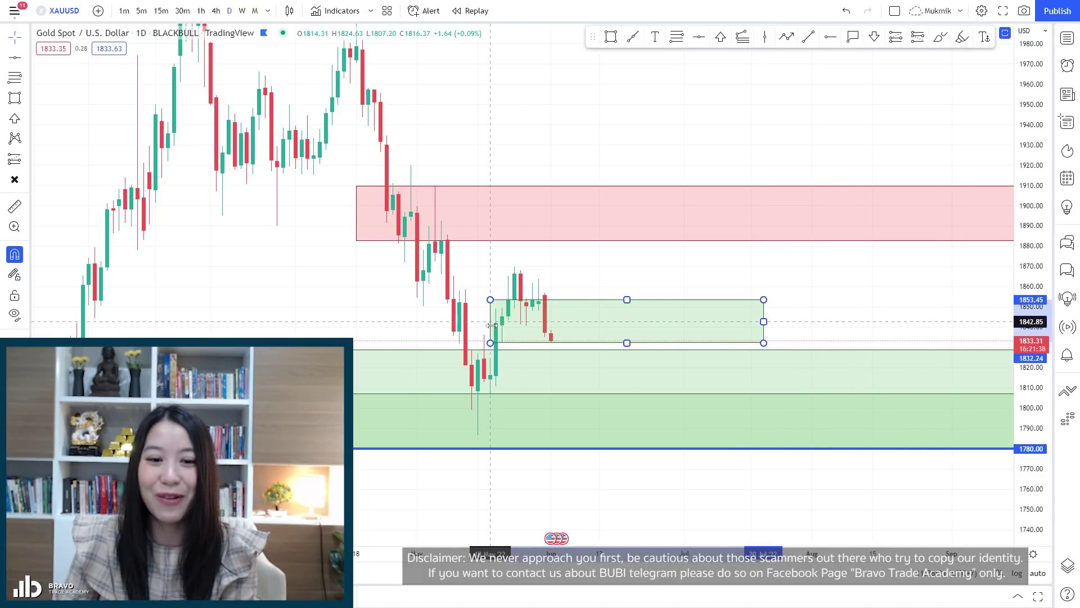
click(837, 309)
drag(835, 309, 850, 287)
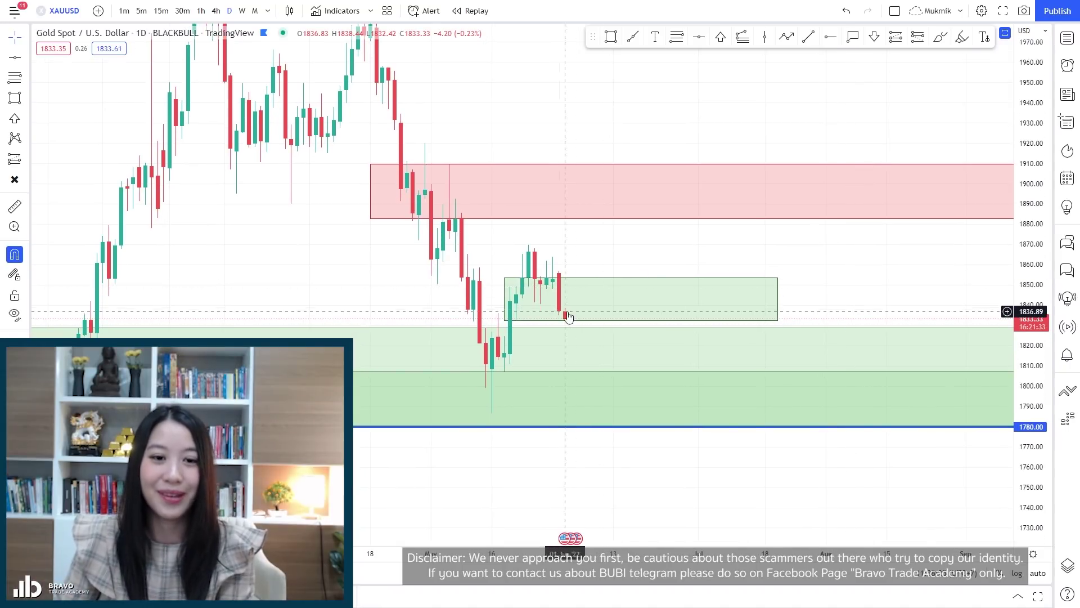
- Draw a rectangle between 1876.49 and 1909.69 from the early-May 2022 candle to about late August, and apply the SZ template
click(611, 37)
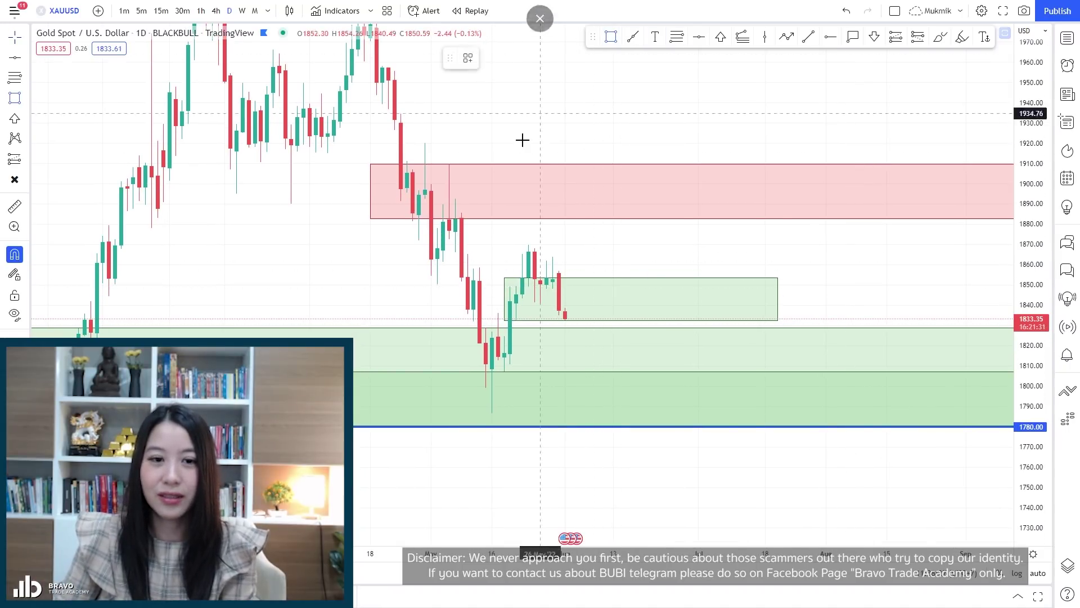
click(456, 232)
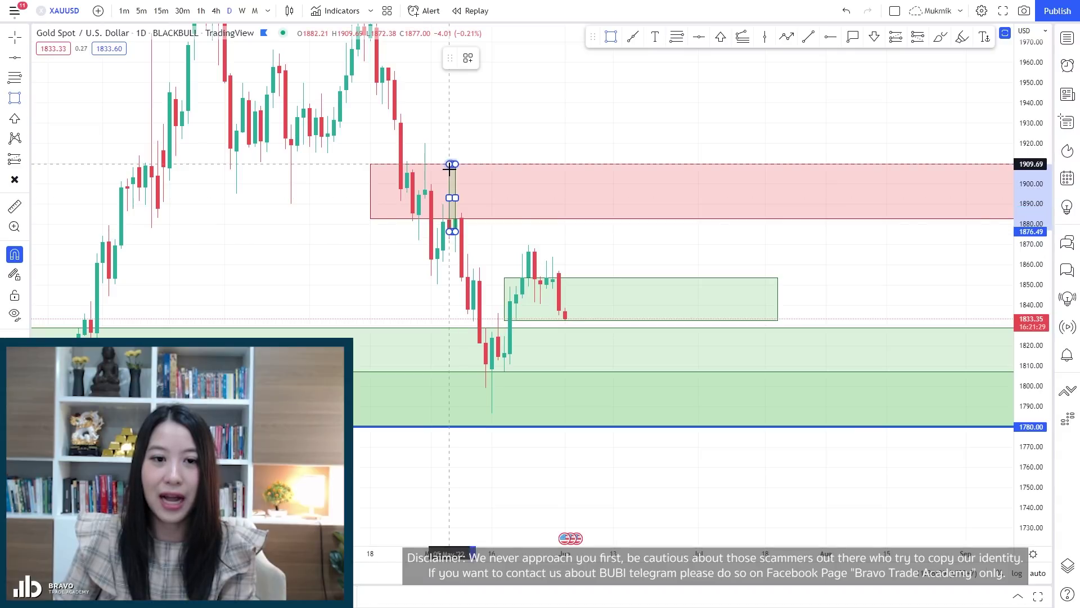
click(449, 166)
drag(456, 198, 917, 198)
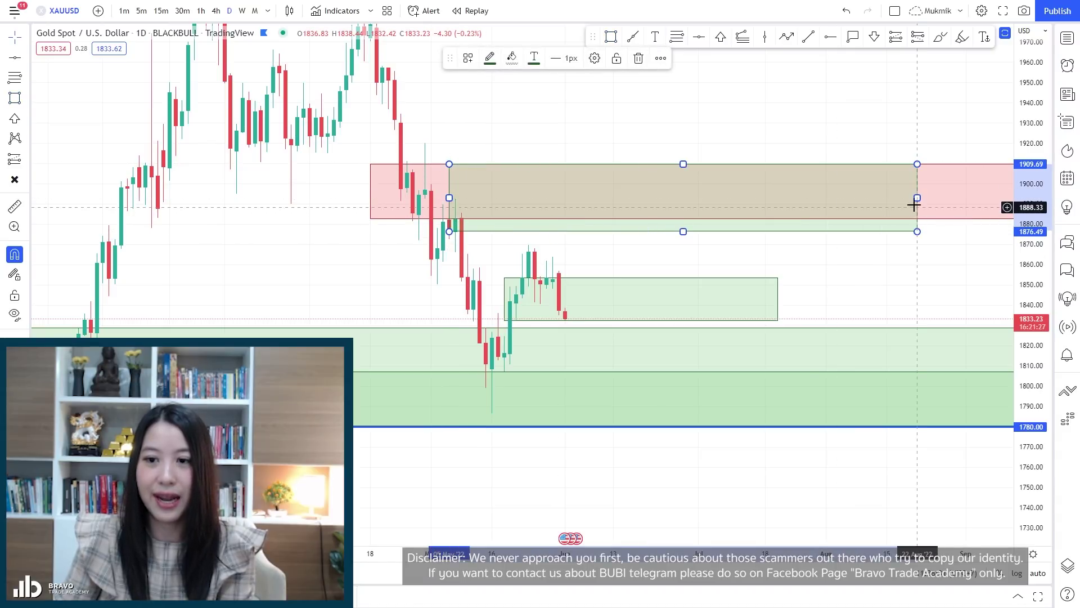
right_click(932, 209)
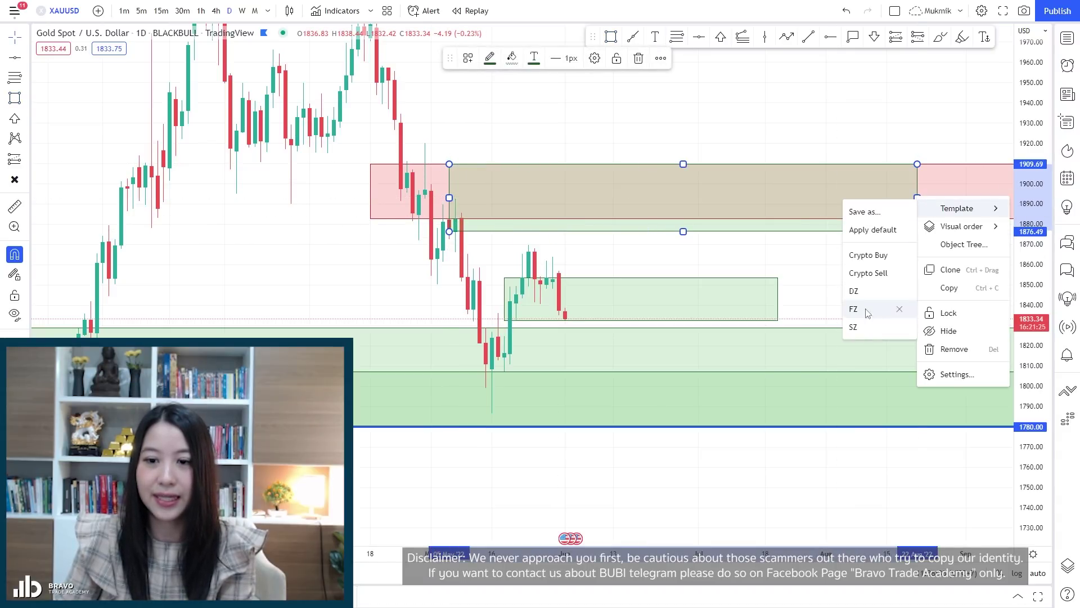
click(865, 327)
- Add a horizontal line just above the small green rectangle and set its price to 1860
drag(822, 275, 805, 248)
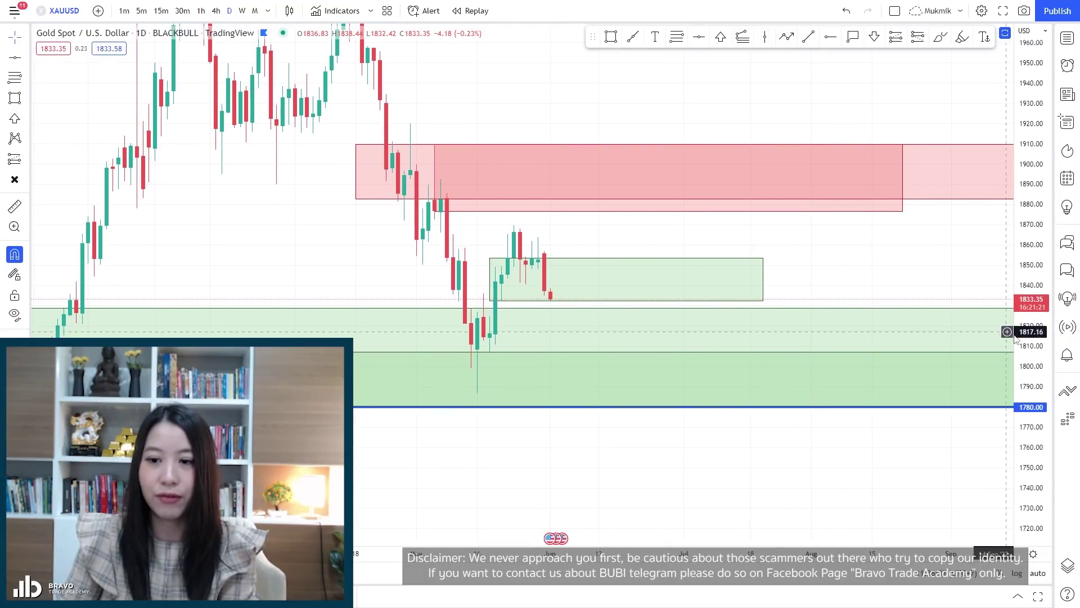
drag(1024, 329, 1018, 234)
drag(885, 244, 875, 248)
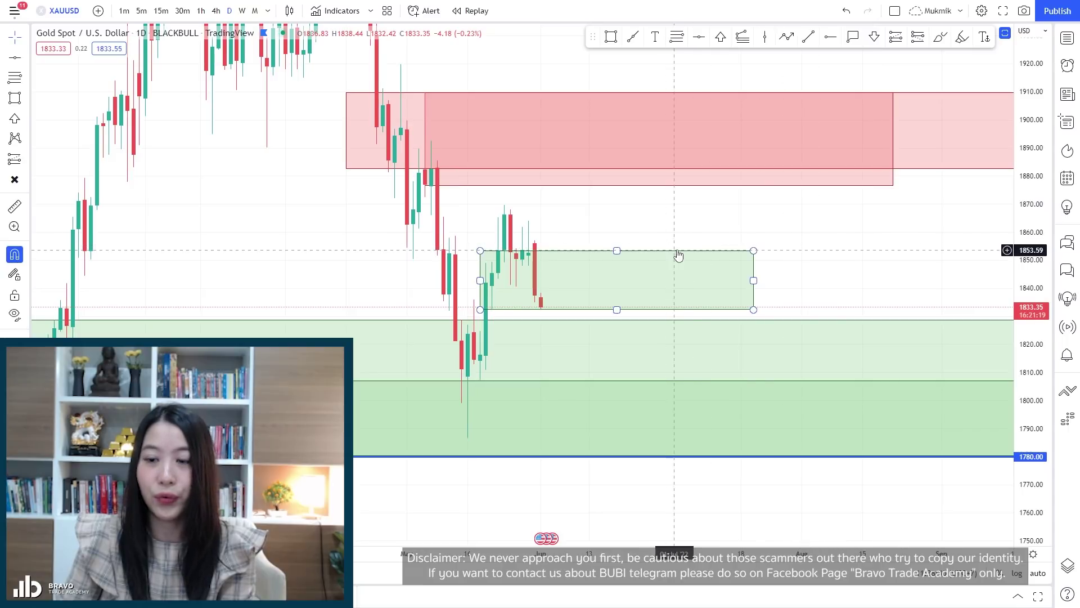
click(699, 36)
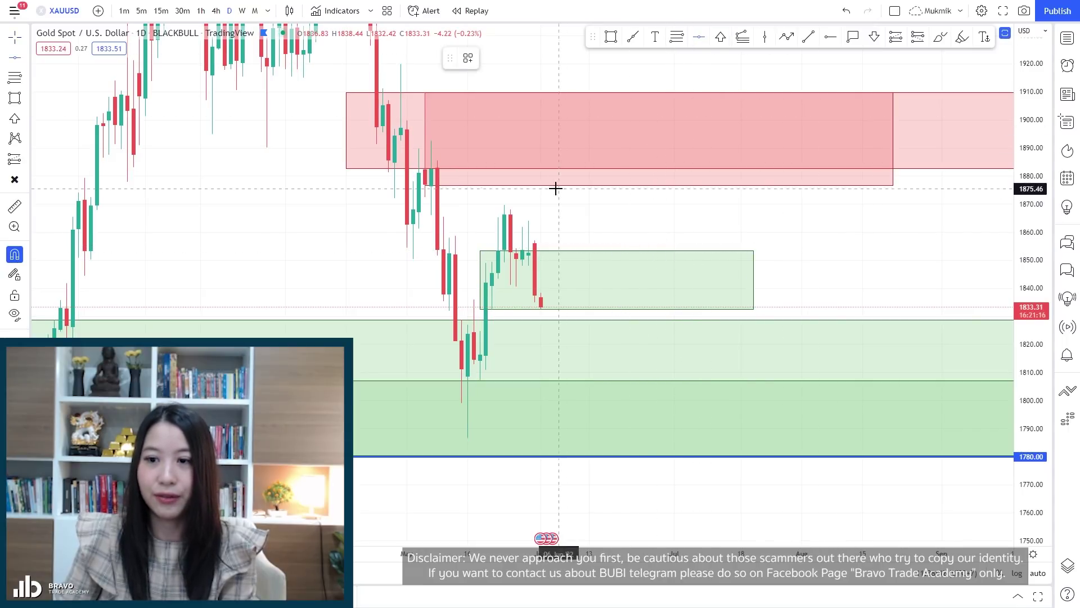
click(537, 229)
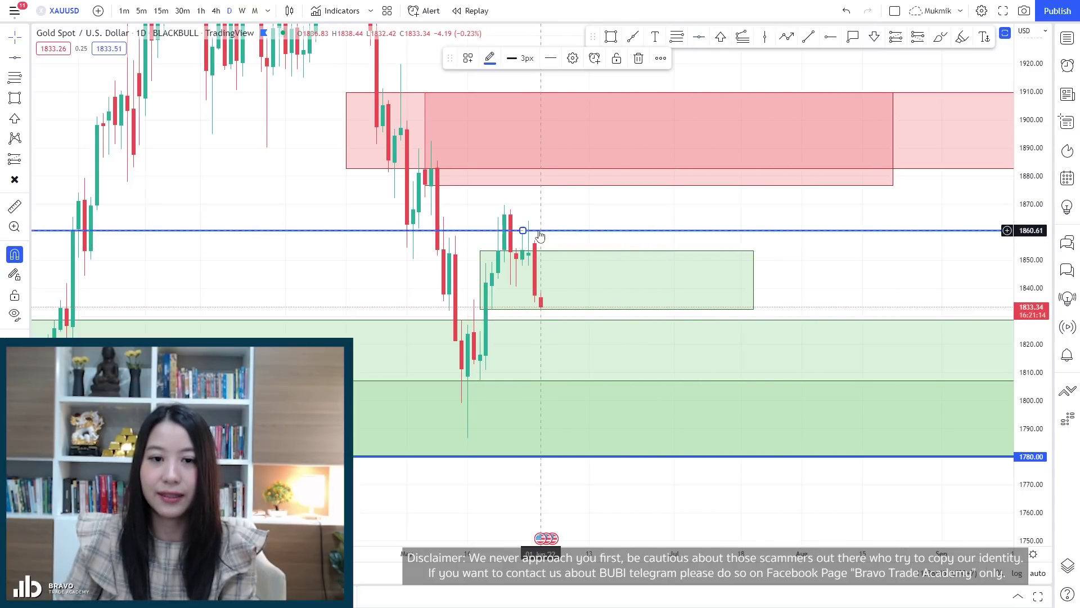
double_click(546, 231)
text(1860)
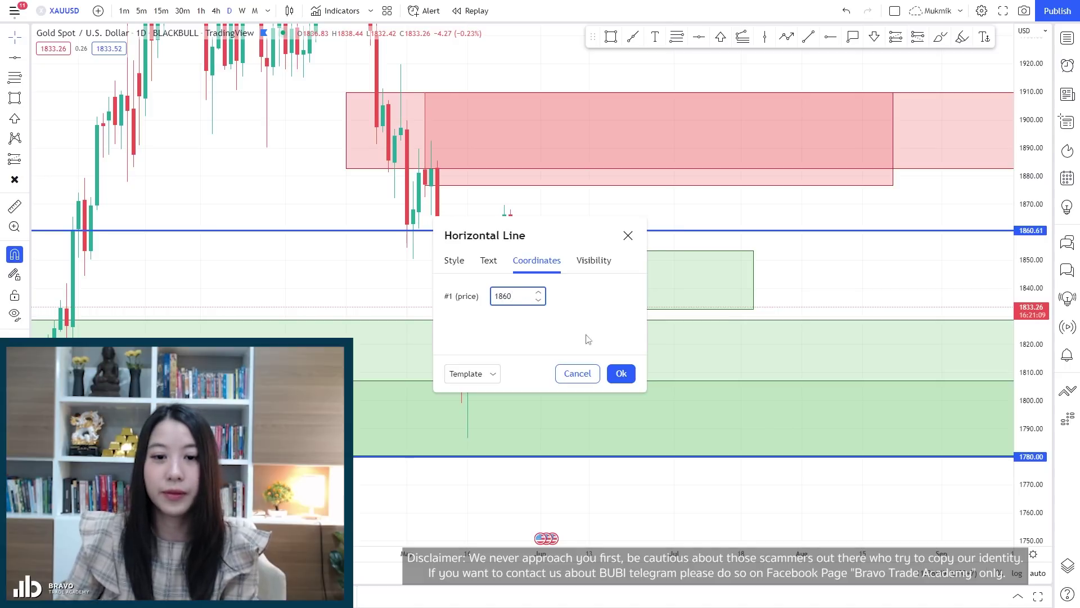
key(Return)
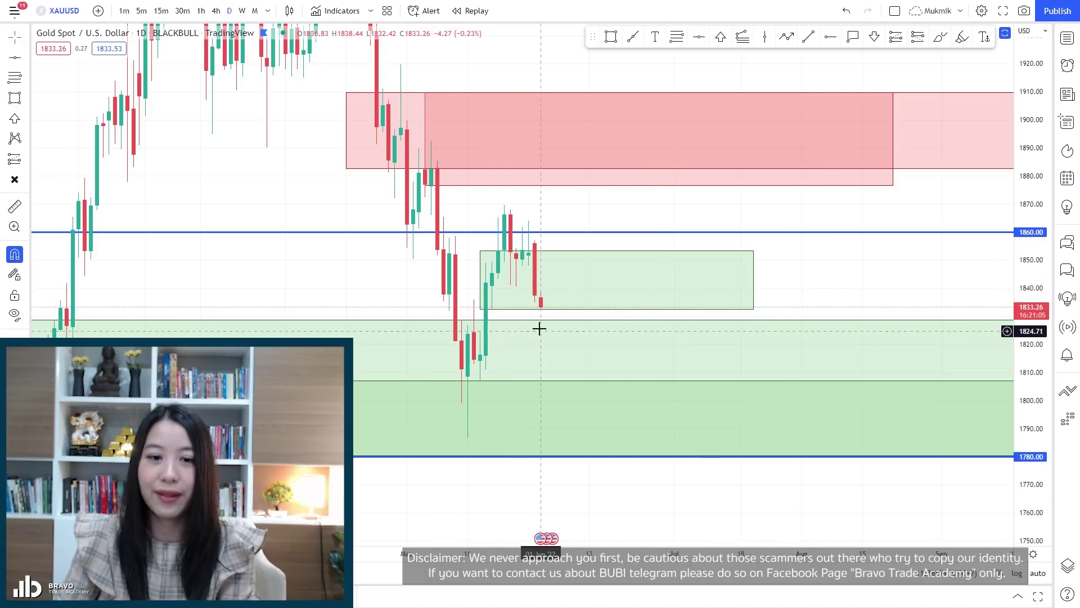
- Add a horizontal line at 1830, just above the upper edge of the large green zone
drag(631, 224, 699, 195)
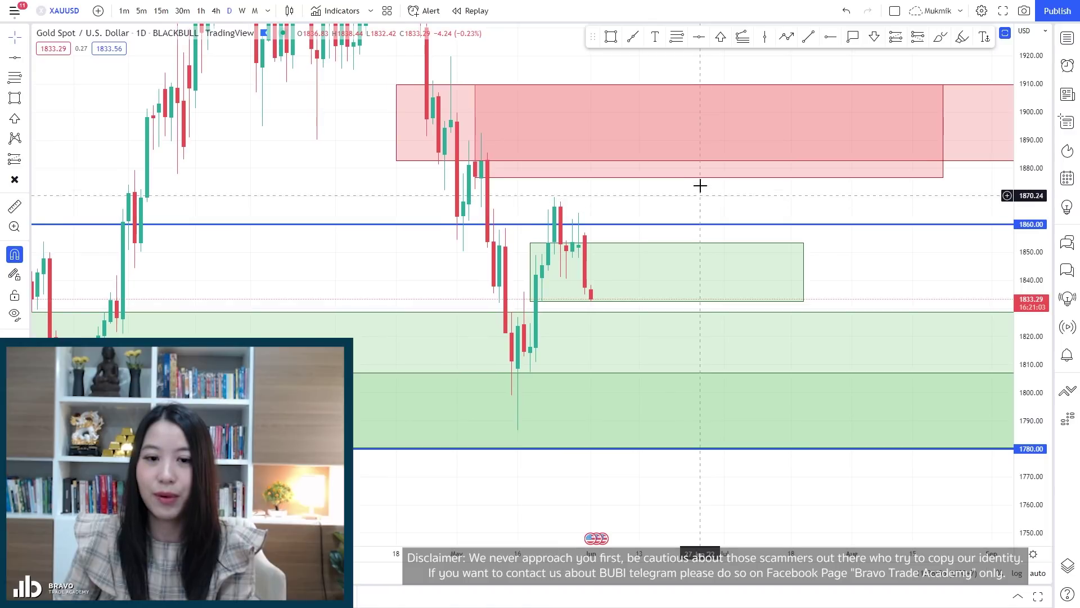
click(698, 38)
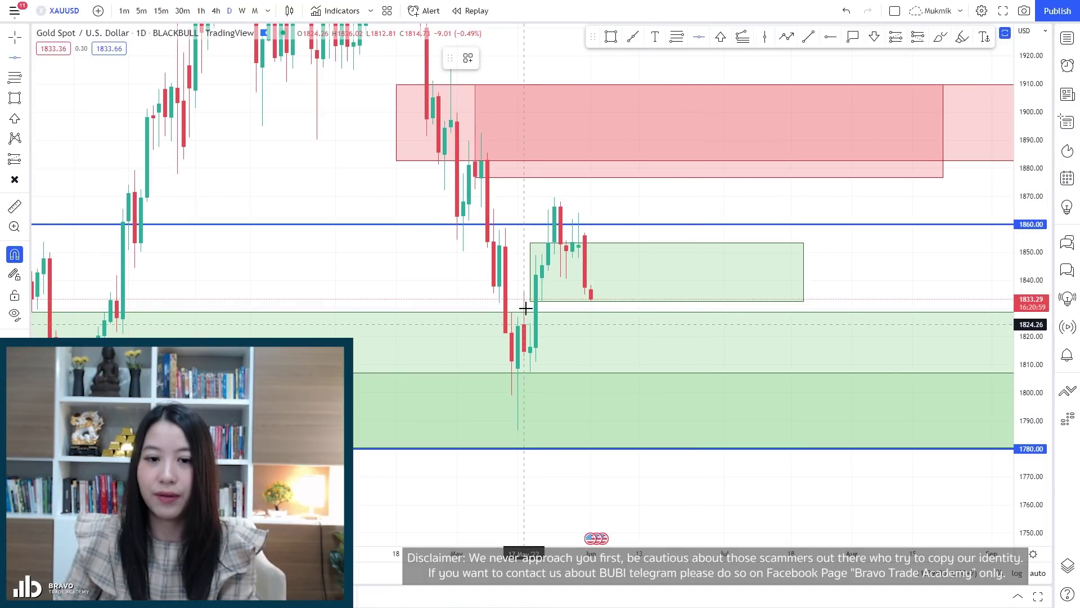
double_click(524, 309)
key(Return)
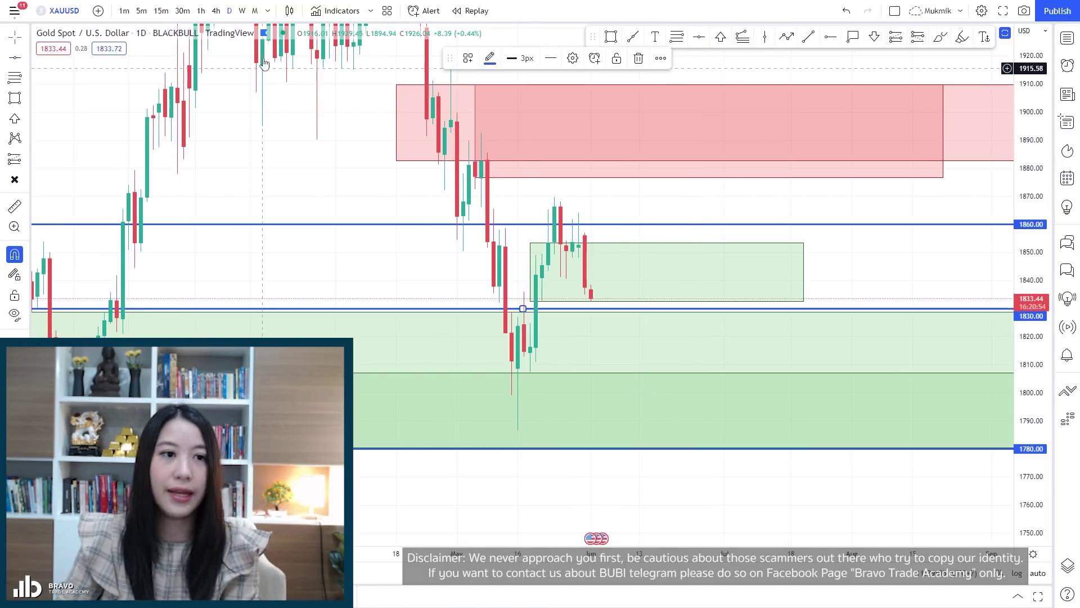
- Switch to the 4-hour timeframe and delete the green 1832.24–1853.45 rectangle
click(216, 11)
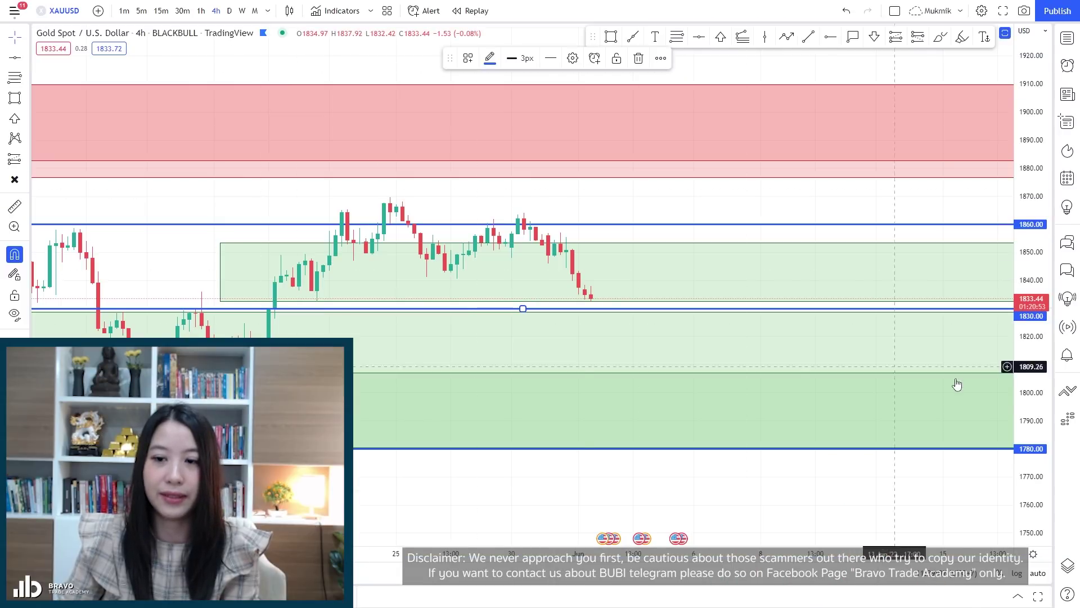
drag(1036, 391, 1035, 243)
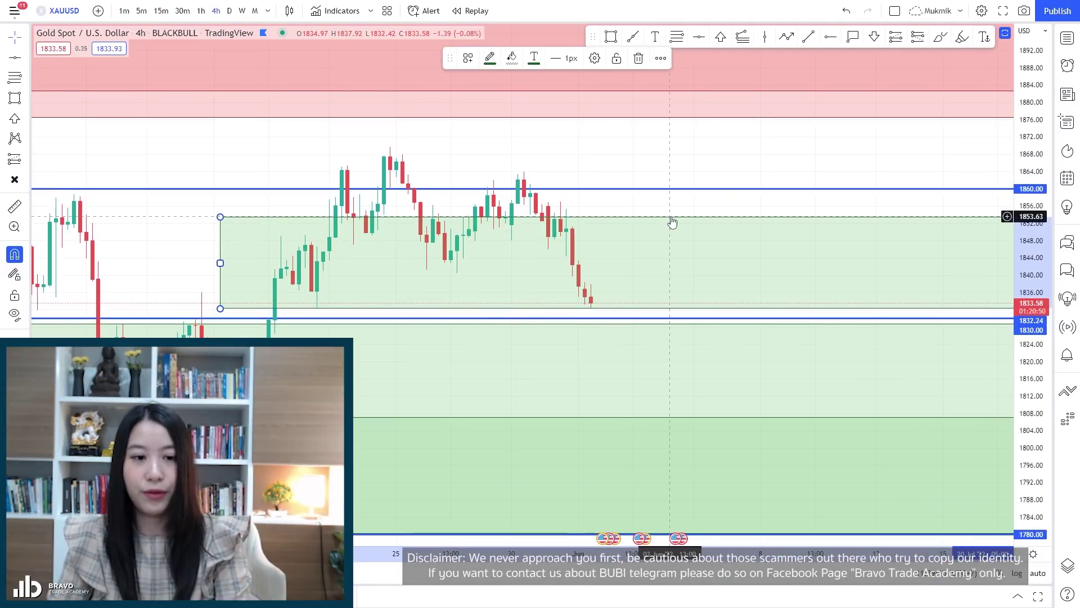
key(Delete)
drag(670, 215, 637, 227)
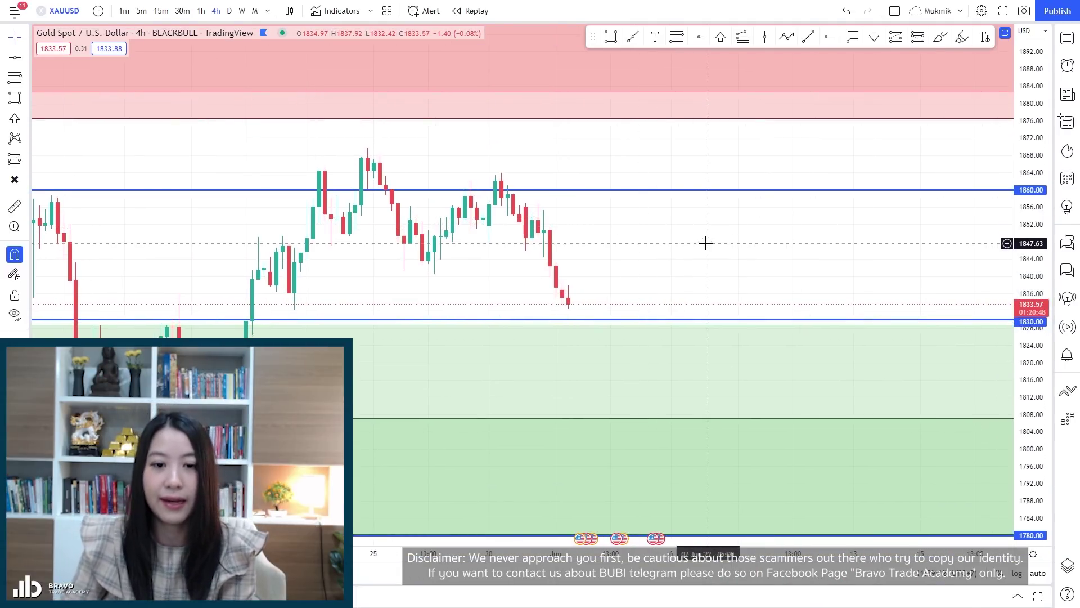
- Draw a red rectangle between 1850.16 and 1855.33 at the candles before the latest drop and extend it well past the latest candle
drag(1030, 371, 1030, 283)
drag(795, 225, 747, 244)
click(610, 36)
click(494, 234)
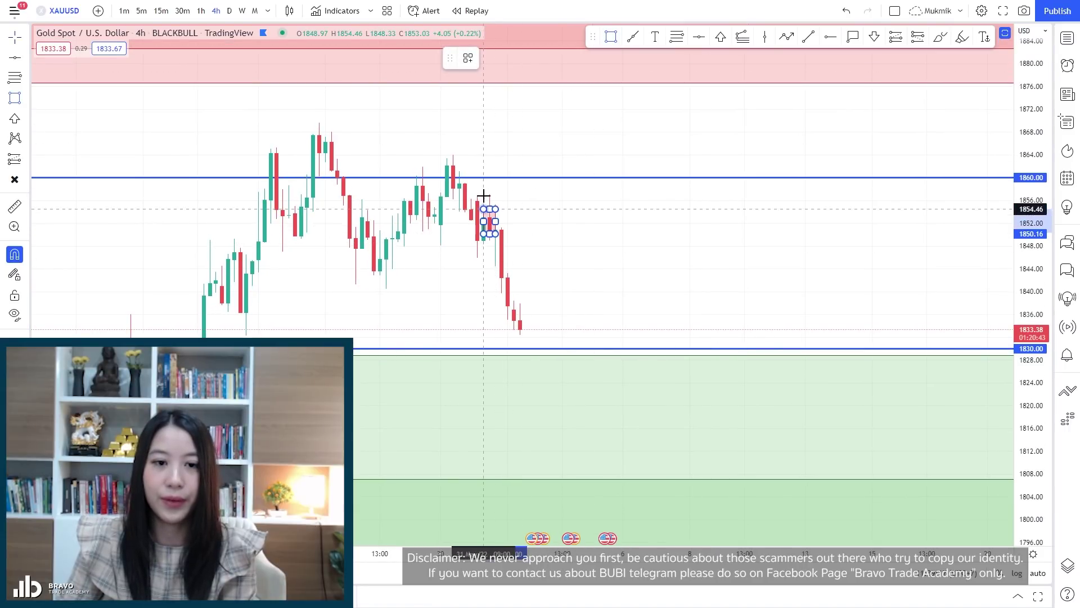
click(495, 204)
drag(496, 219, 982, 219)
drag(495, 218, 477, 219)
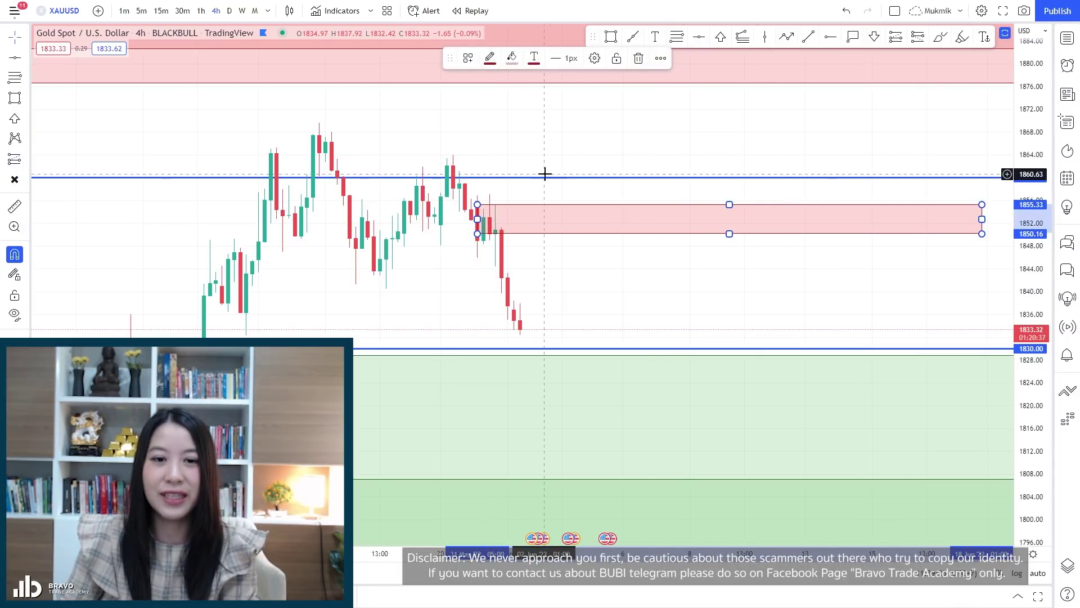
- Move the 1860 horizontal line down to the new red rectangle and set its price to 1850
drag(546, 179, 547, 219)
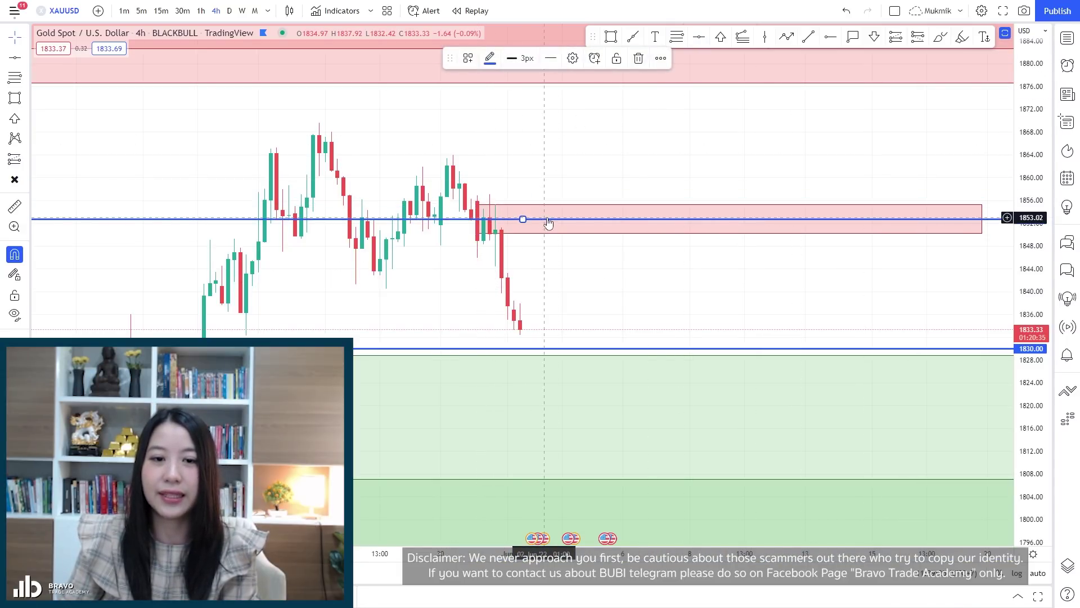
double_click(545, 218)
text(1850)
key(Return)
- Place a red down arrow inside the red rectangle above the 1850 line, just past the latest candle
drag(675, 299, 699, 227)
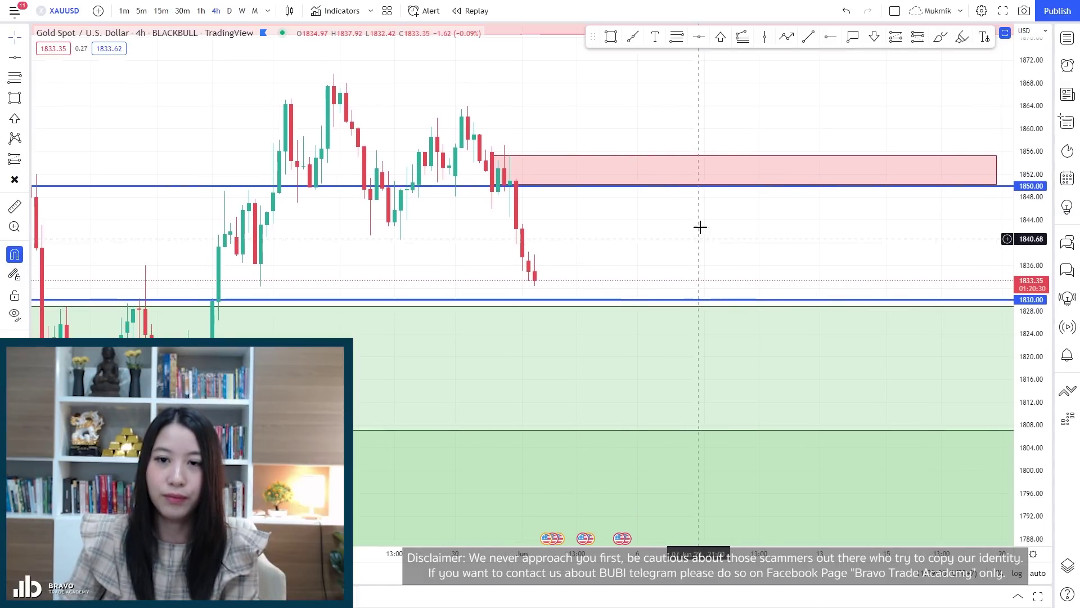
click(873, 38)
click(565, 175)
drag(566, 168, 569, 171)
click(573, 224)
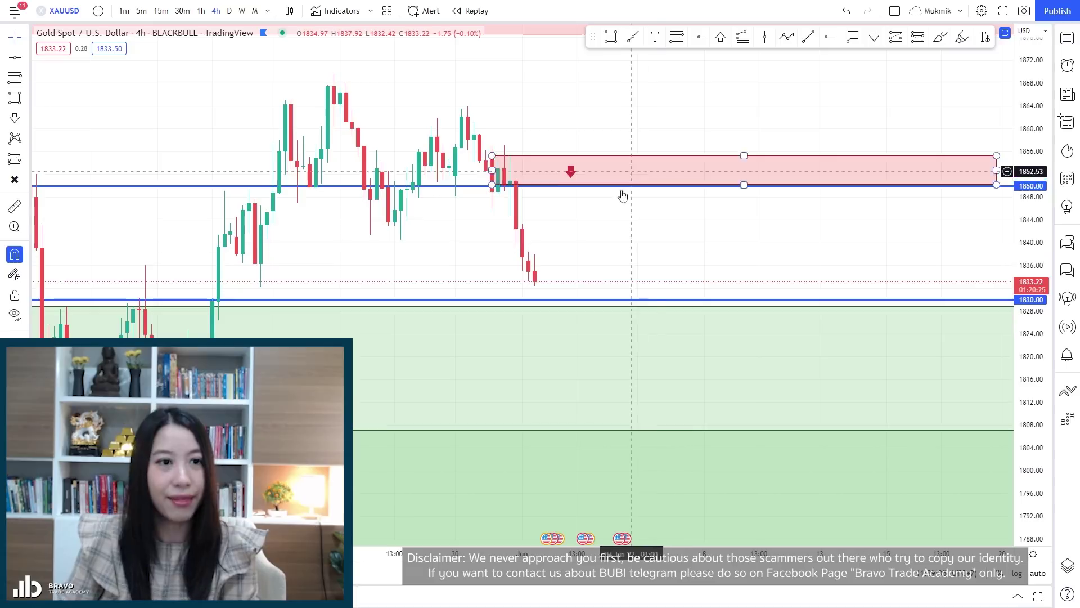
- Switch the chart to the 1-hour timeframe
drag(659, 254, 667, 278)
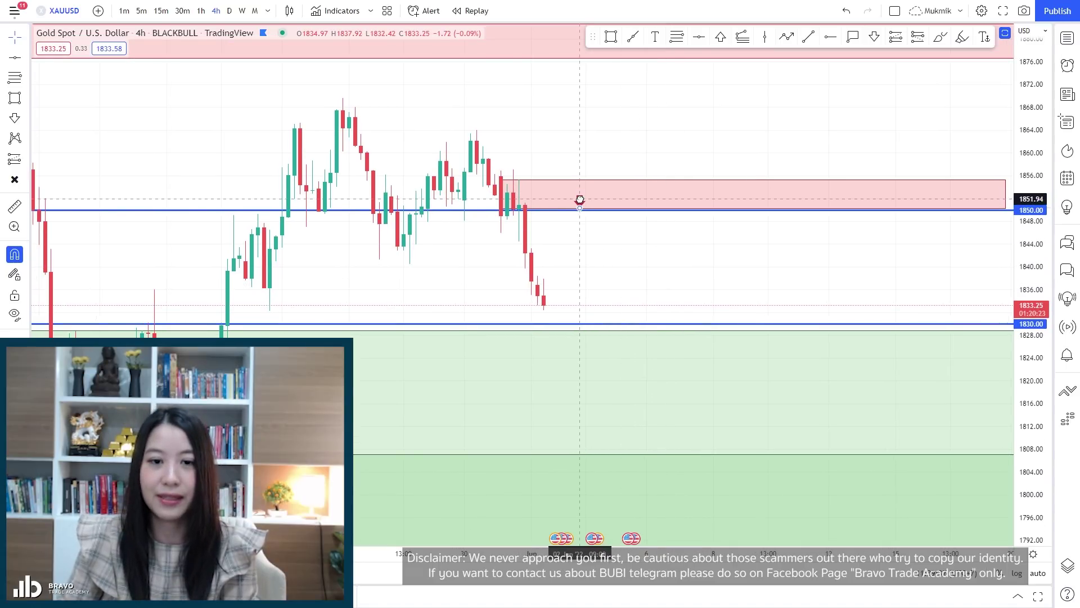
drag(646, 267, 672, 258)
drag(1026, 398, 1025, 325)
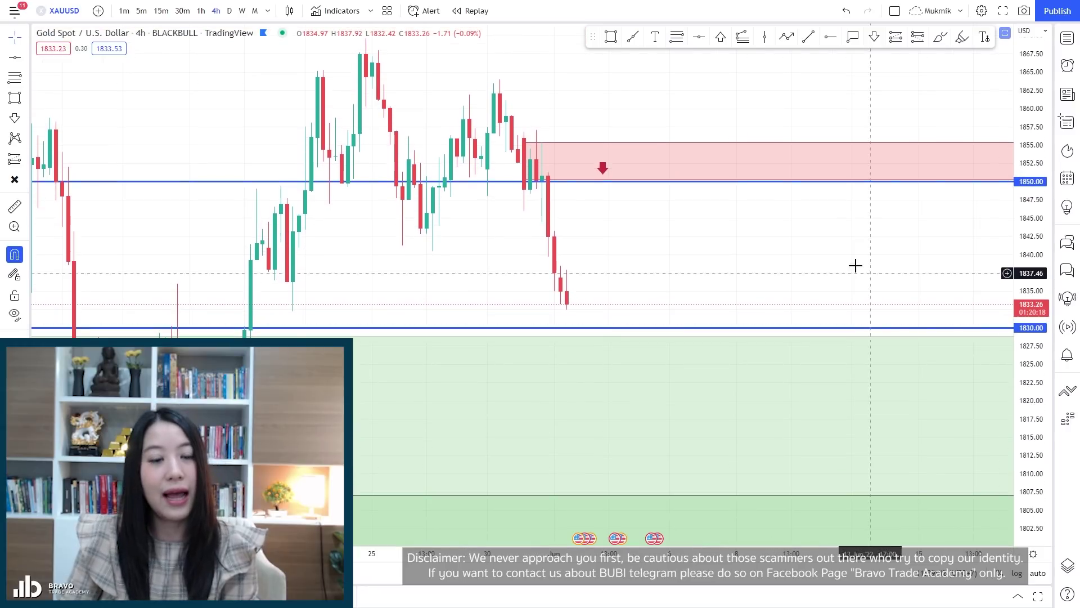
drag(832, 262, 827, 301)
click(201, 11)
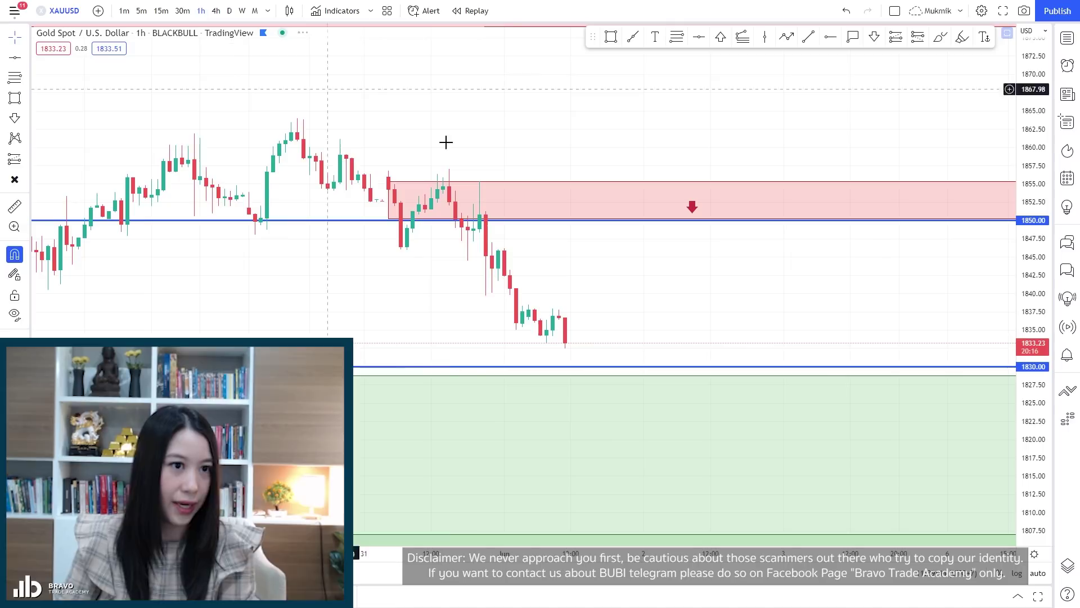
- Draw a rectangle between about 1830.3 and 1826.3 at the base of the mid-May rally and extend it past the latest candle
scroll(696, 273, up, 2)
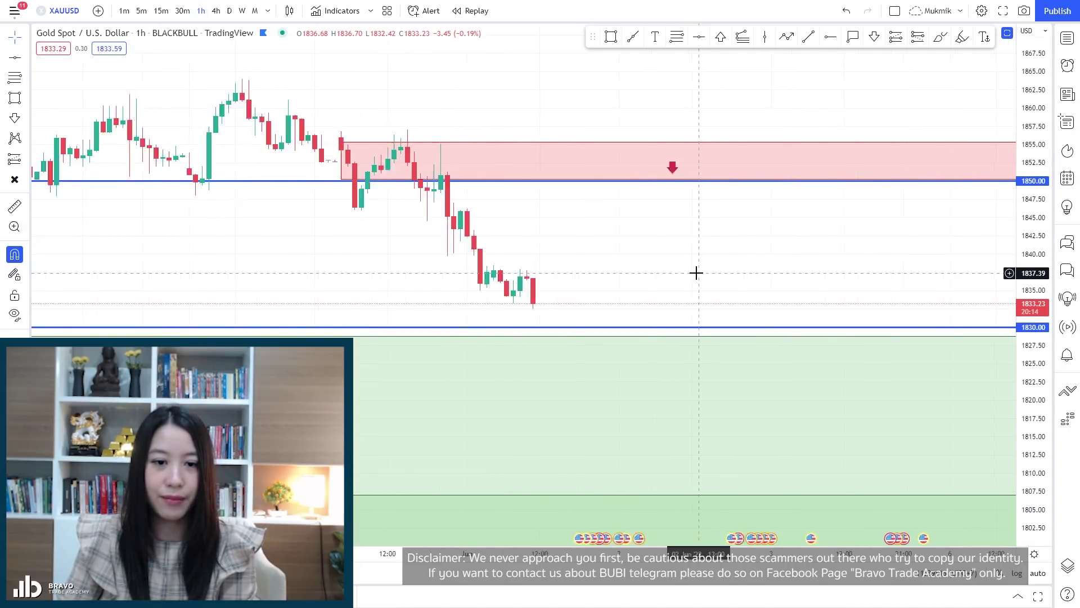
scroll(702, 276, down, 6)
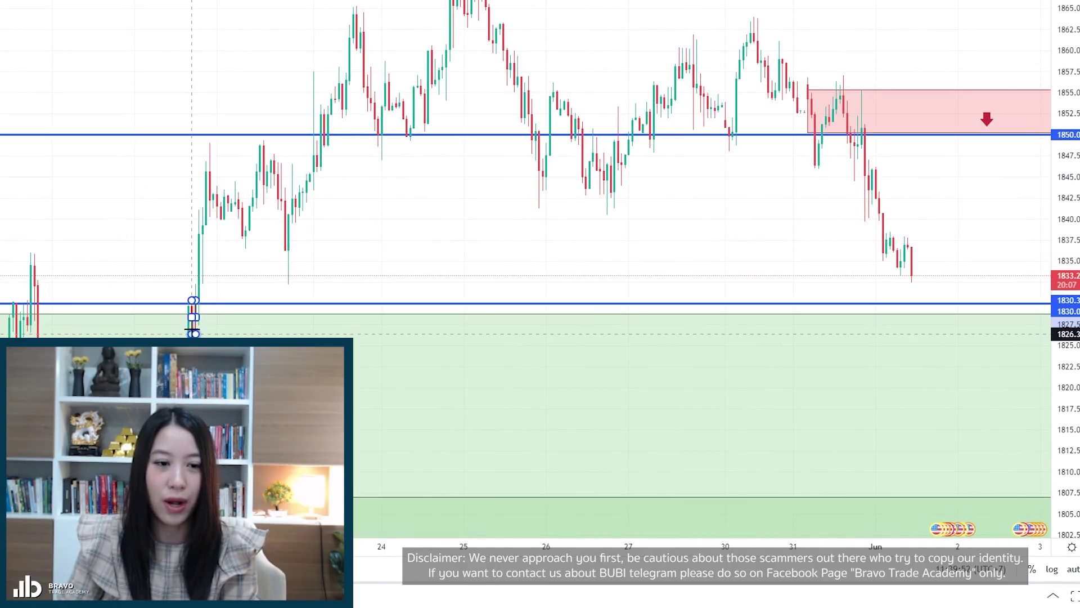
drag(198, 317, 998, 338)
drag(930, 269, 695, 263)
drag(763, 310, 879, 309)
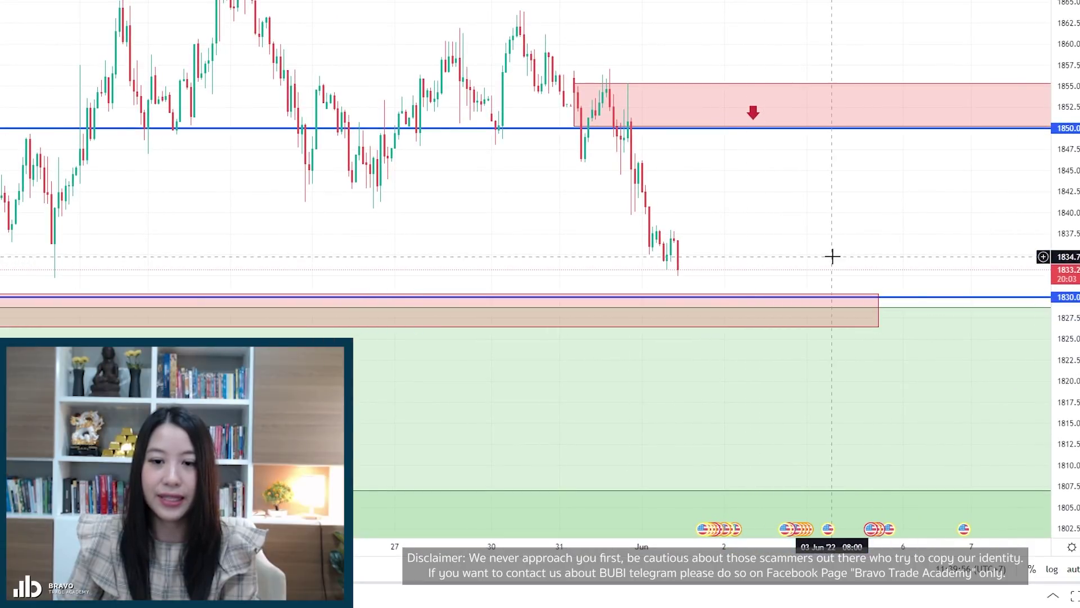
- Apply the green style template to the rectangle between about 1830.3 and 1826.3 around the 1830 line
drag(1065, 382, 1067, 255)
drag(869, 234, 900, 301)
scroll(899, 300, up, 6)
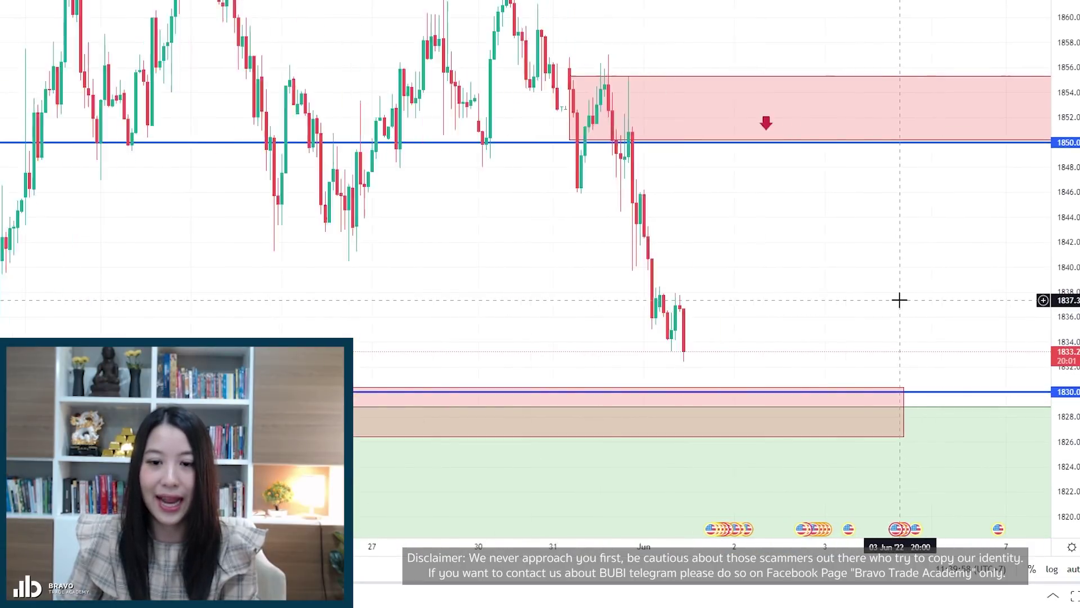
drag(711, 299, 844, 292)
scroll(844, 292, up, 3)
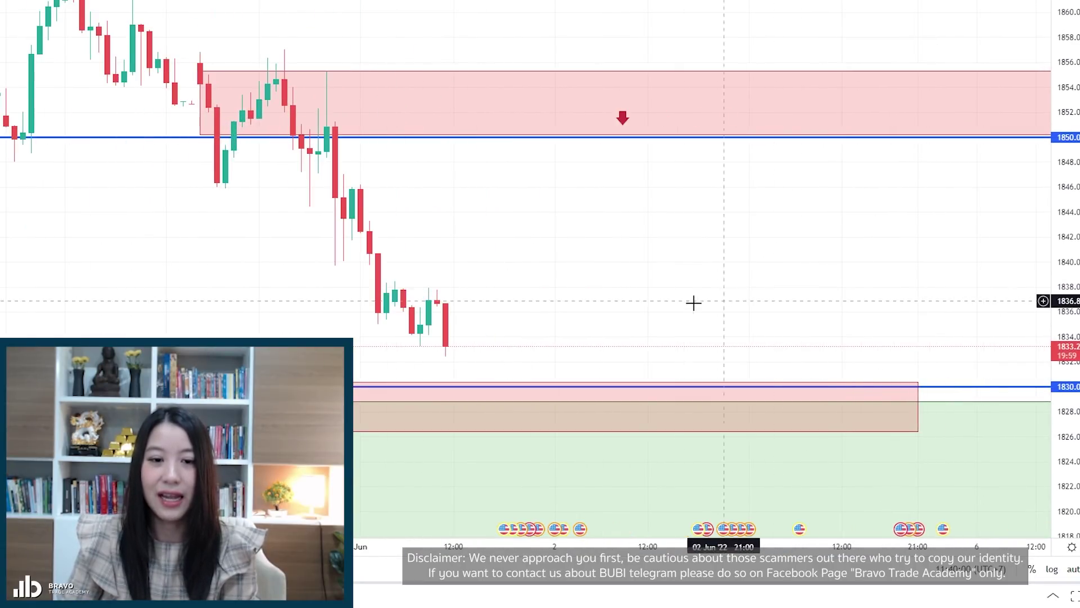
drag(699, 303, 767, 299)
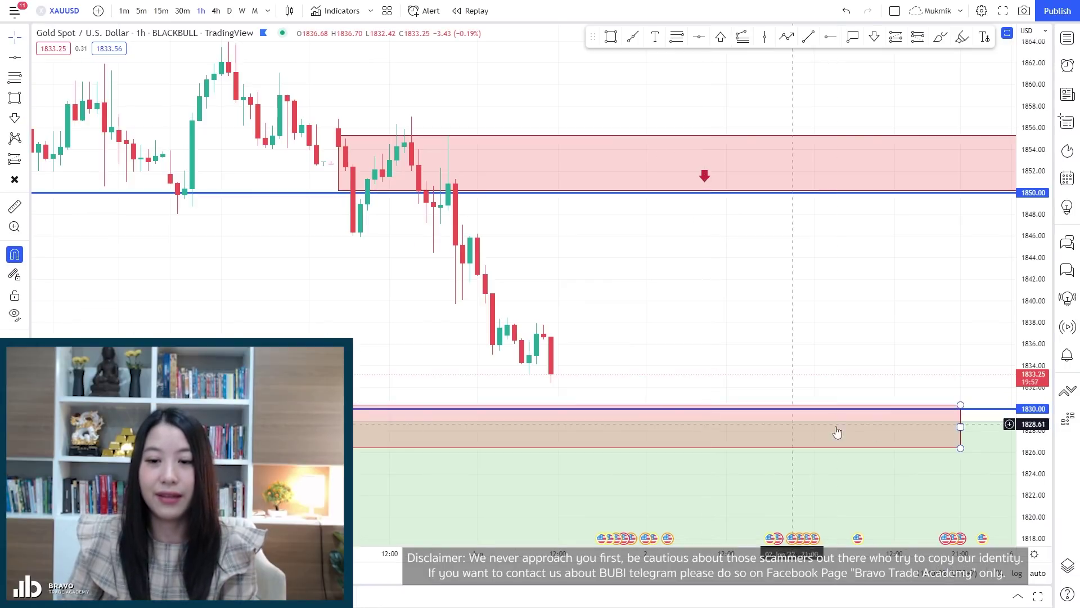
right_click(961, 422)
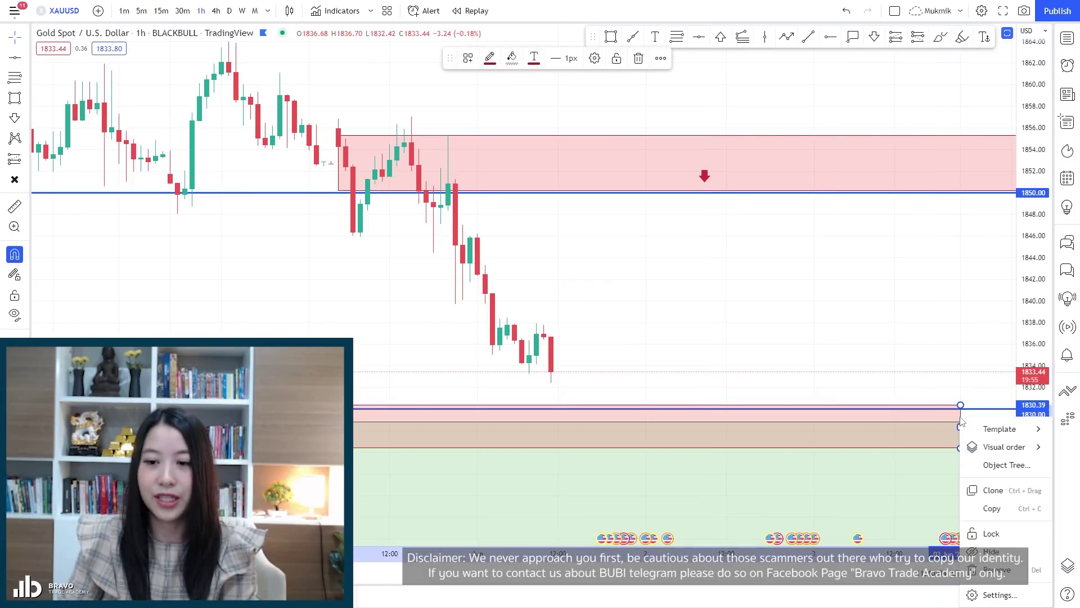
mouse_move(998, 429)
click(912, 511)
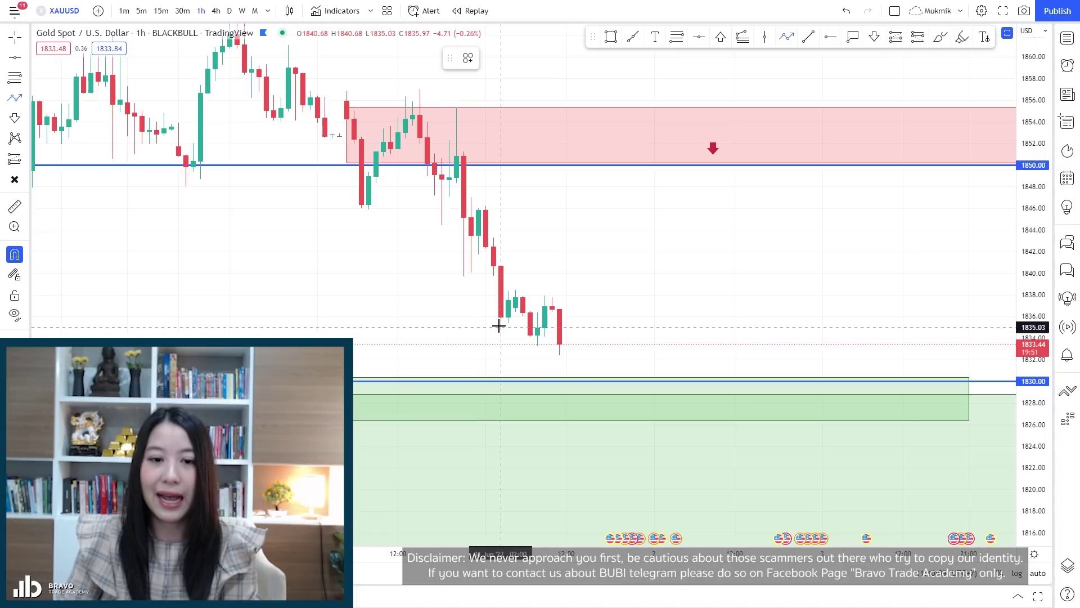
- Draw a zigzag path along the latest swings, continuing down to about 1827.8 and ending back up at about 1837
click(501, 326)
click(515, 290)
click(538, 348)
click(545, 295)
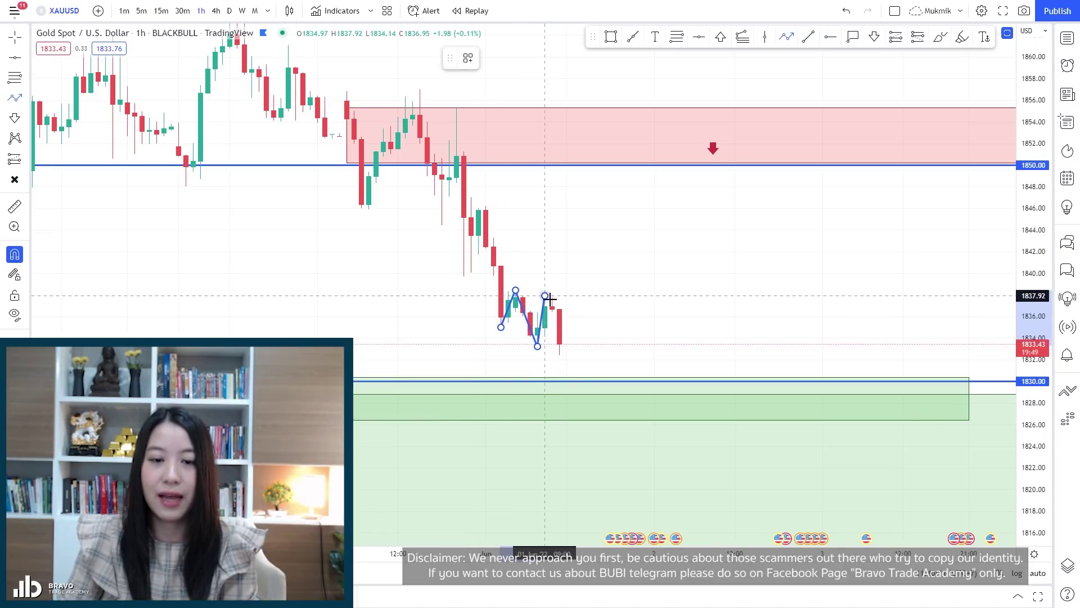
click(582, 404)
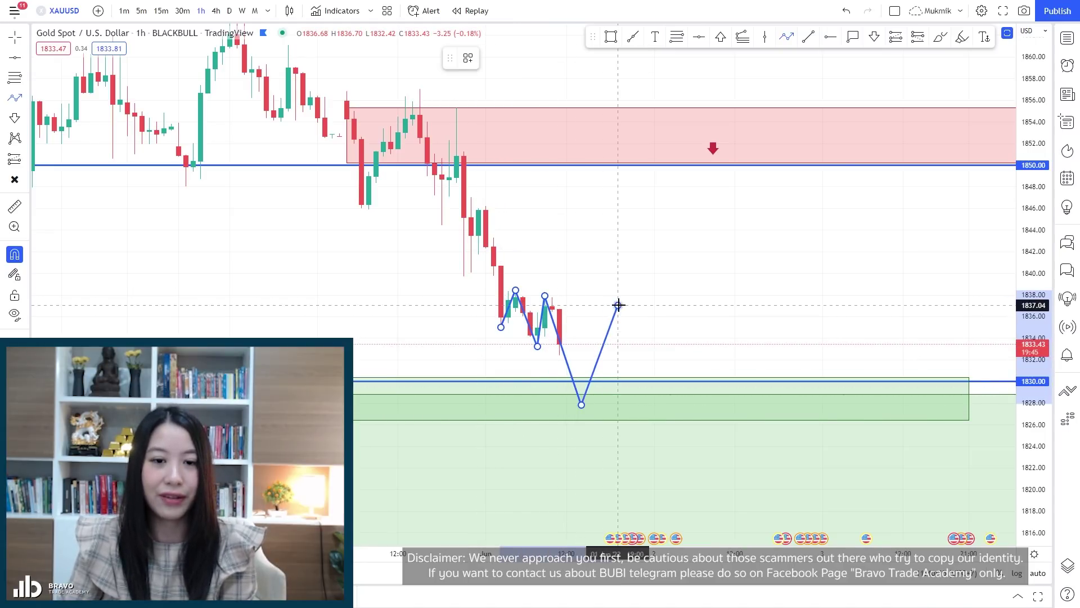
double_click(618, 306)
- Draw Fibonacci levels from the recent swing low at 1833.23 up to the swing high at 1837.92
click(676, 39)
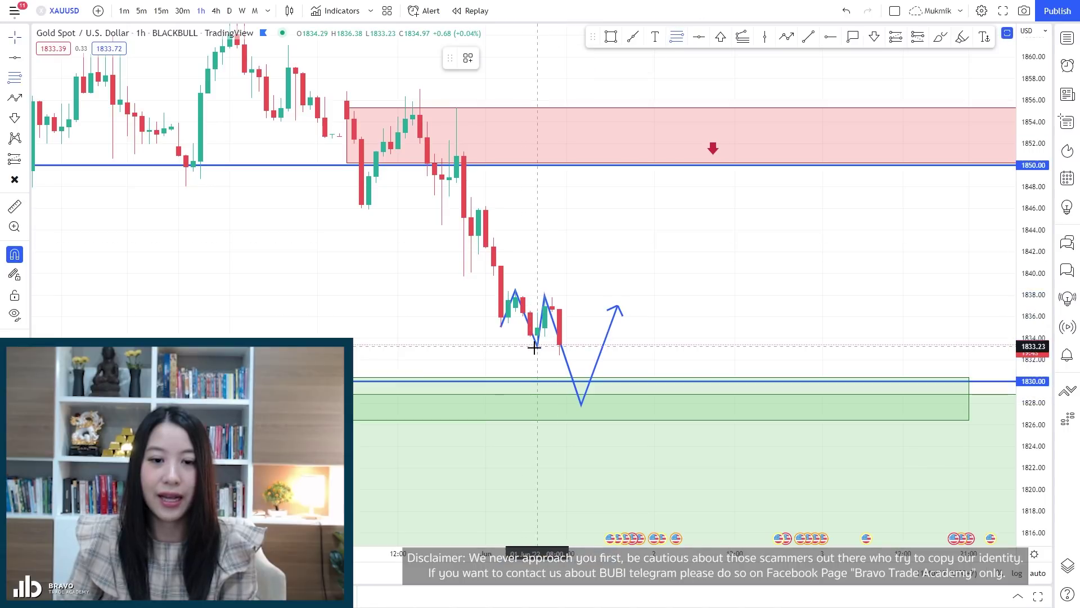
click(538, 346)
click(545, 287)
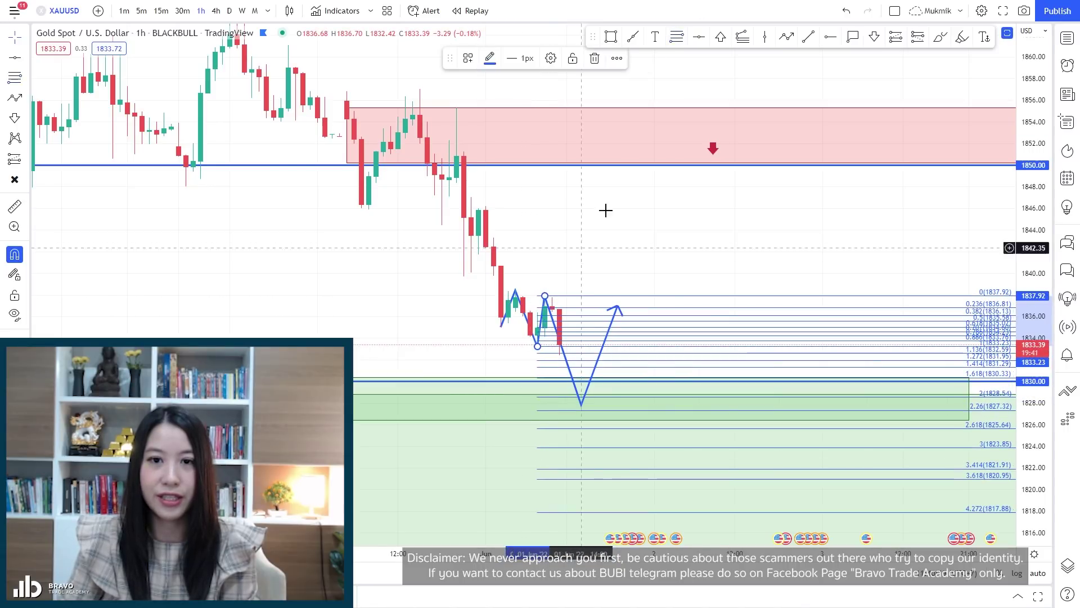
- Draw a small blue rectangle between about 1830.3 and 1828.6 past the latest candle and place a green up arrow inside it
click(611, 37)
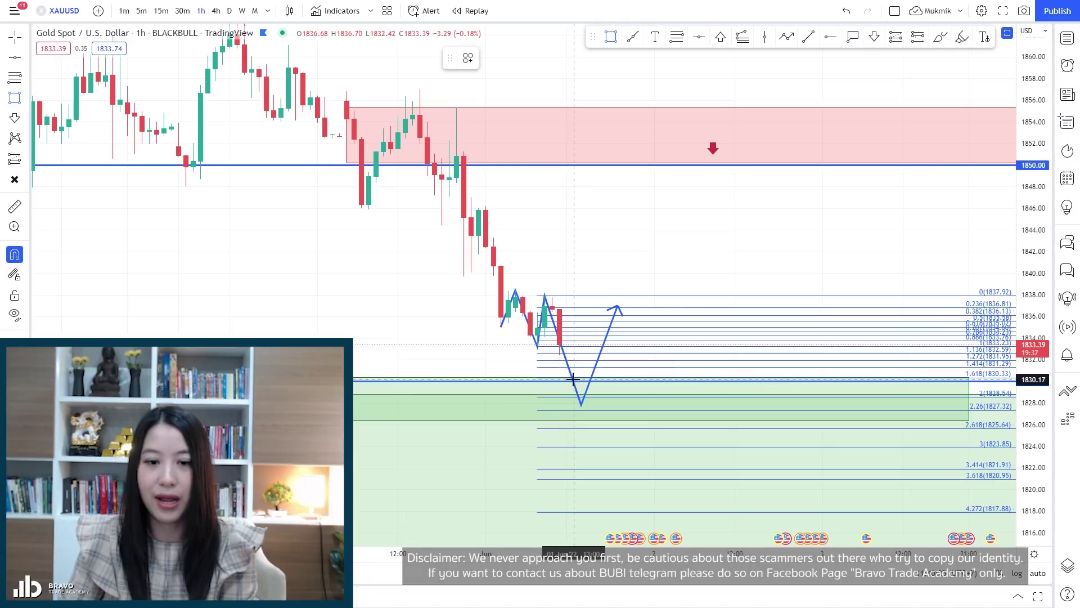
drag(609, 385, 698, 397)
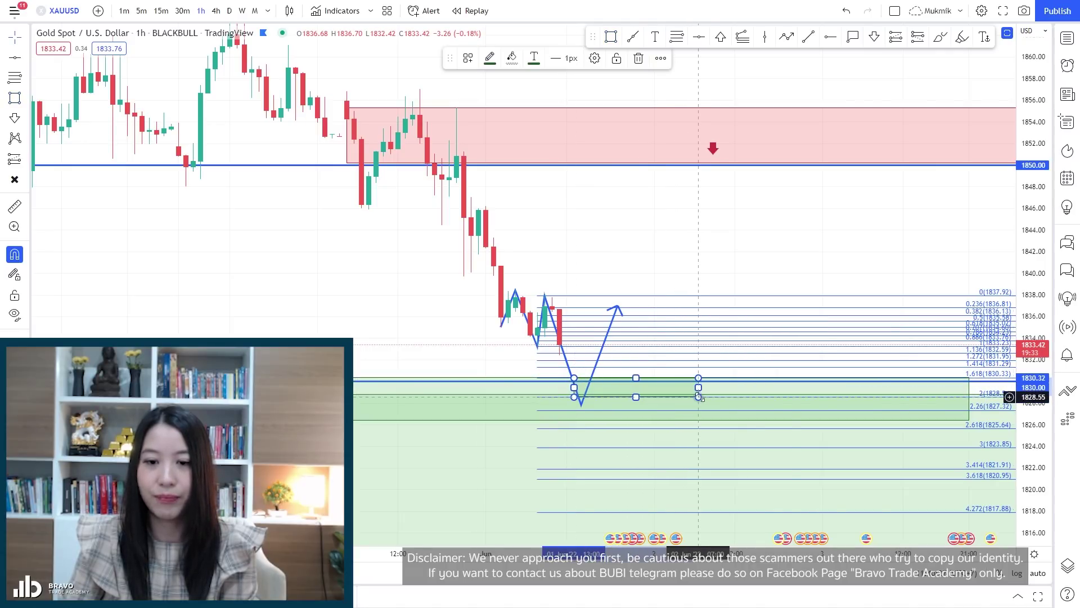
click(721, 36)
click(588, 388)
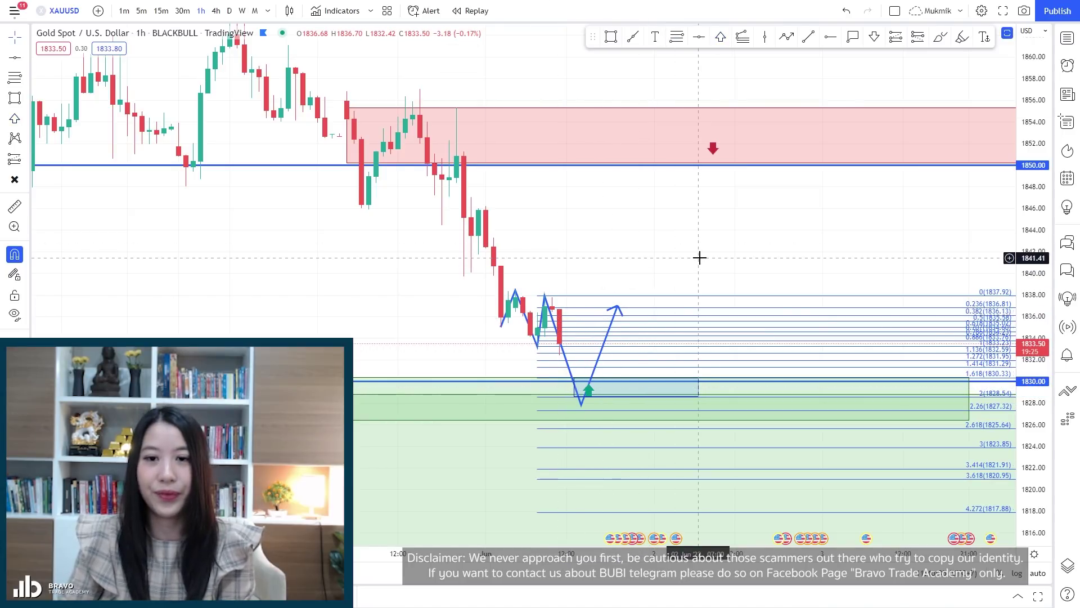
- Draw a rectangle between about 1843.3 and 1840.7 from the start of the last drop past the latest candle and apply the red template
drag(699, 258, 706, 244)
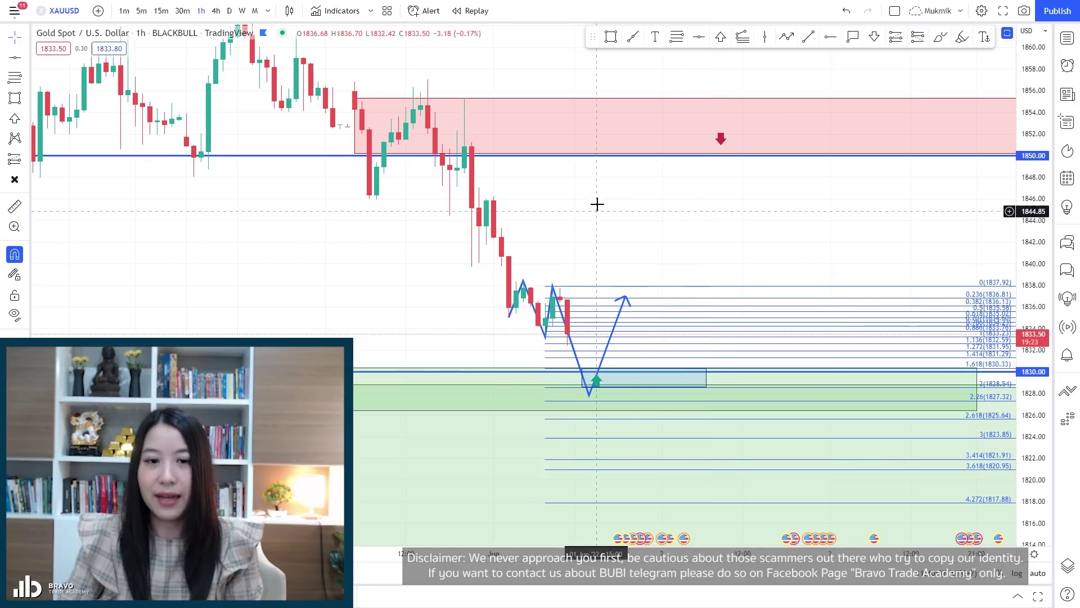
click(611, 37)
click(501, 256)
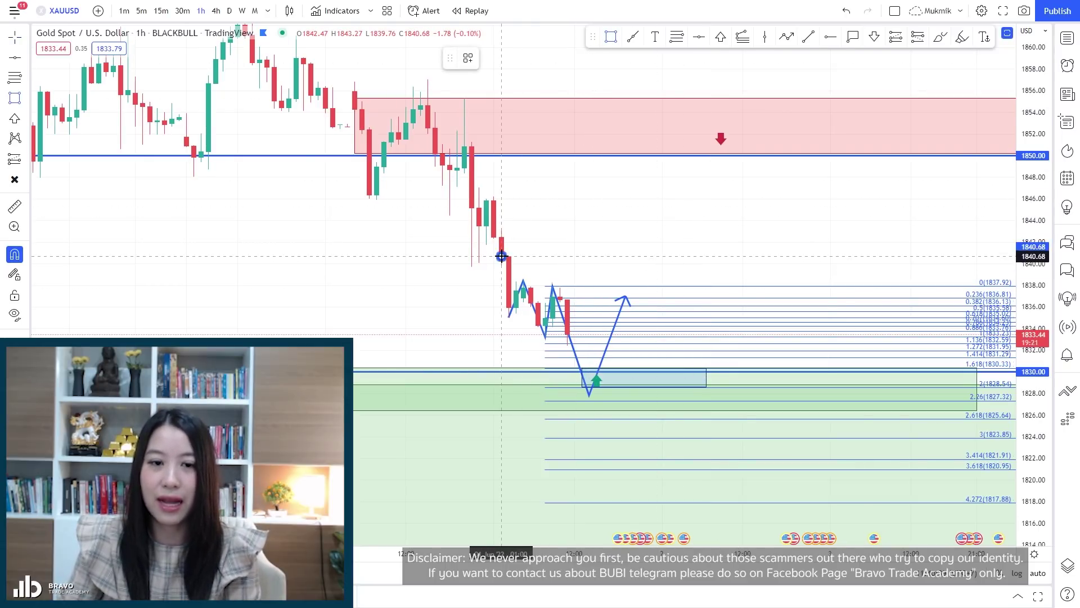
drag(501, 242, 954, 243)
right_click(954, 243)
mouse_move(972, 255)
click(917, 318)
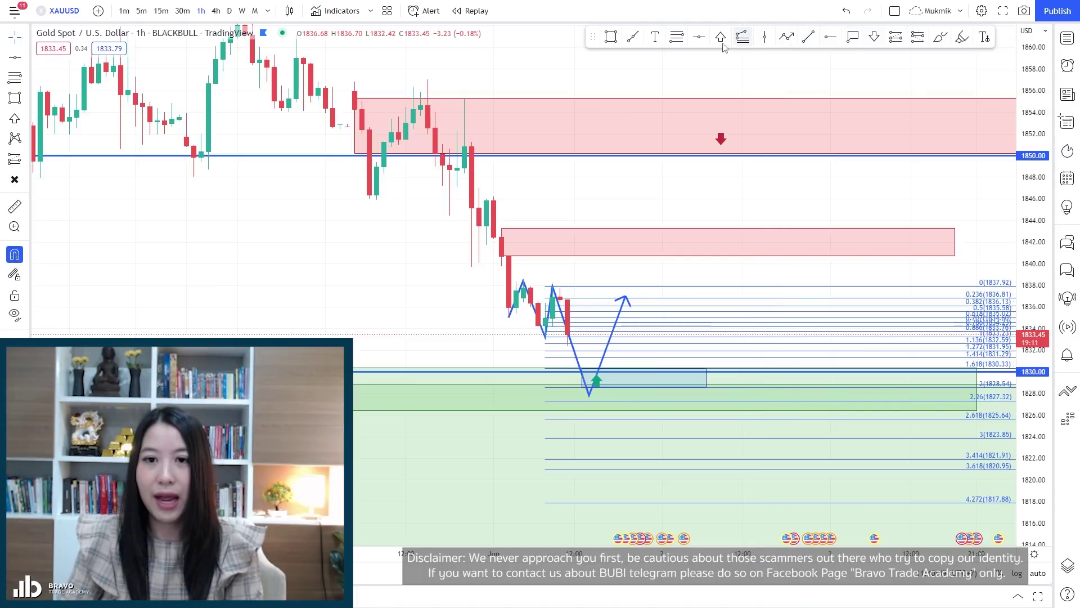
- Place a red down arrow inside the new red rectangle between about 1843.3 and 1840.7, past the latest candle
click(875, 38)
click(618, 245)
drag(620, 244, 641, 235)
click(699, 200)
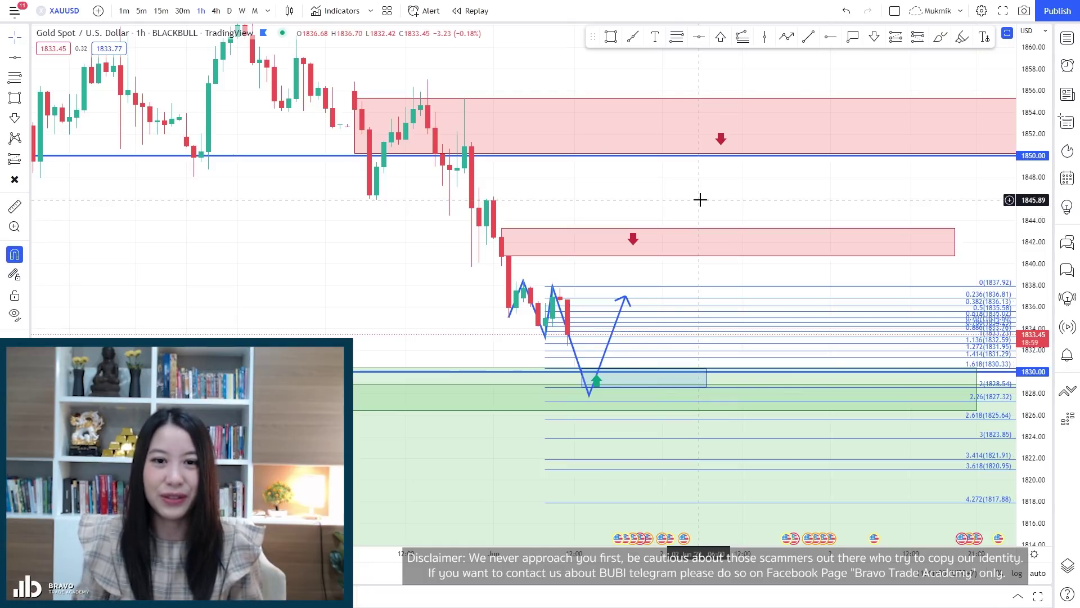
drag(638, 246, 652, 251)
drag(673, 205, 679, 213)
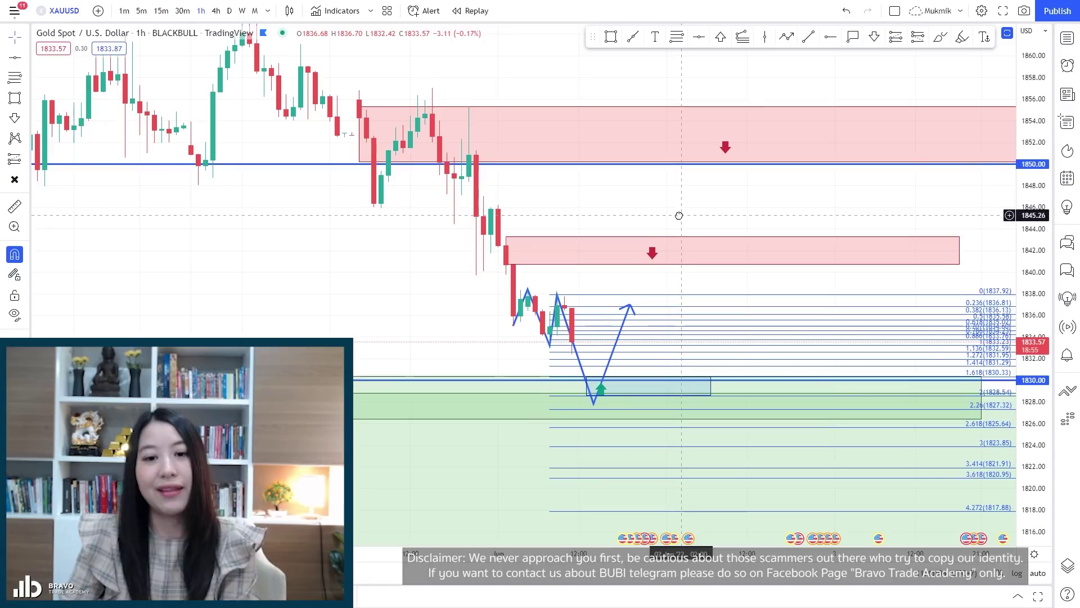